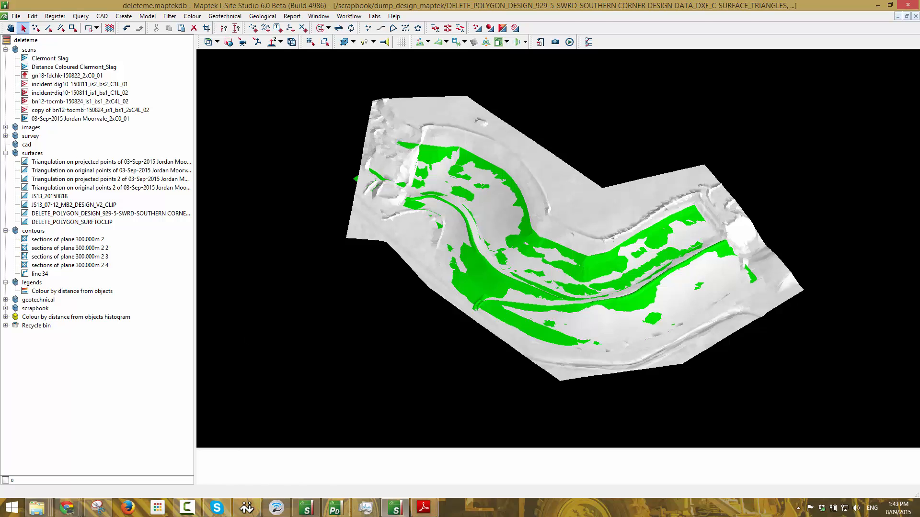
Look over the example section-line layout in image003.png and close the image.
key(F10)
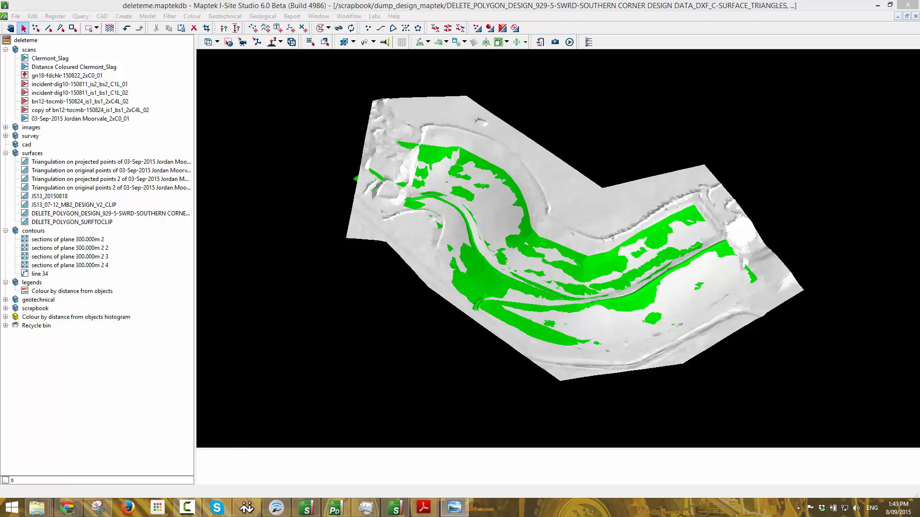
drag(0, 79, 463, 15)
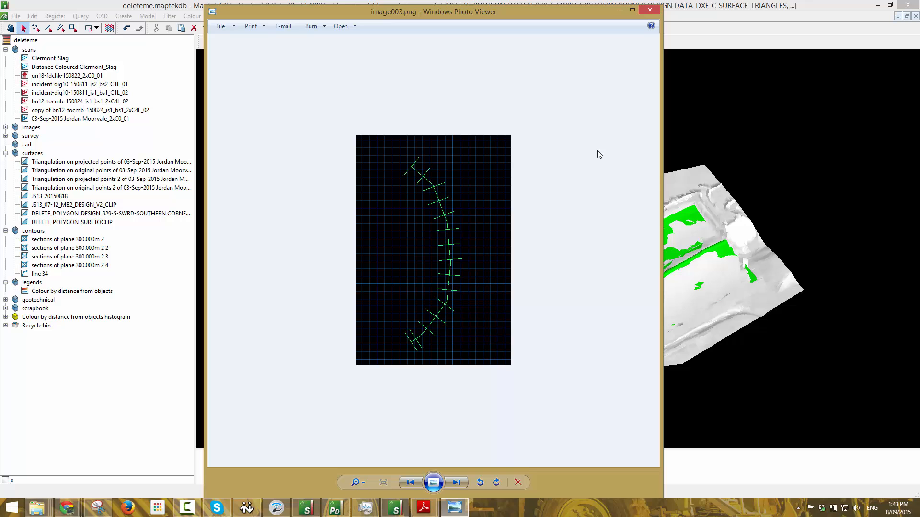
click(650, 11)
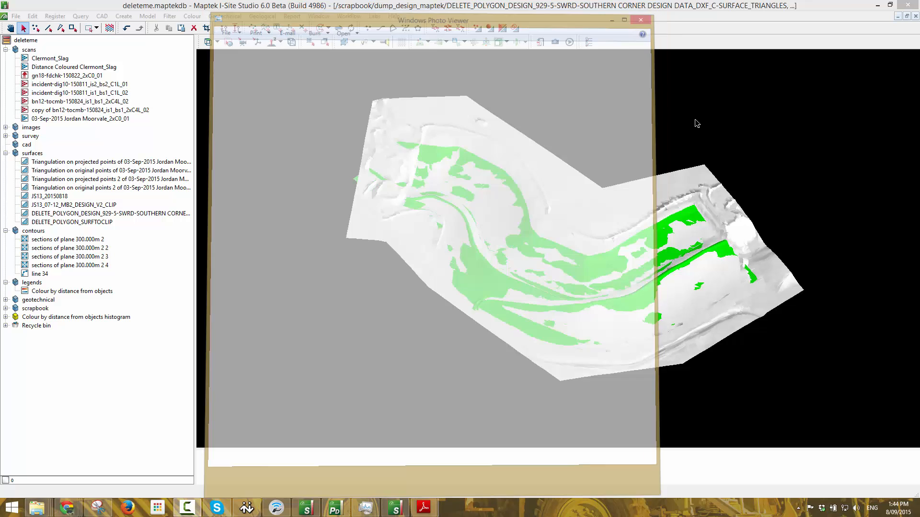
Examine the overlapping green design and scanned surfaces in wireframe, and restore the shaded display.
drag(624, 257, 624, 262)
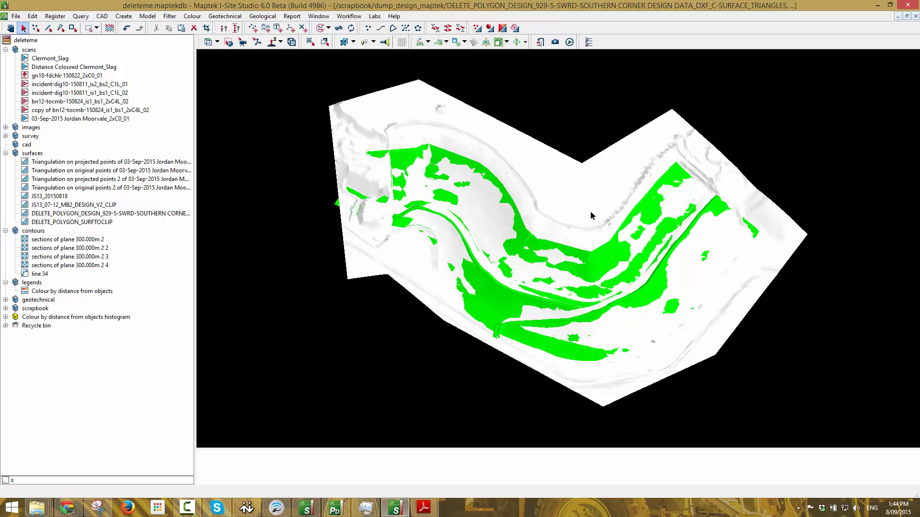
drag(591, 211, 613, 320)
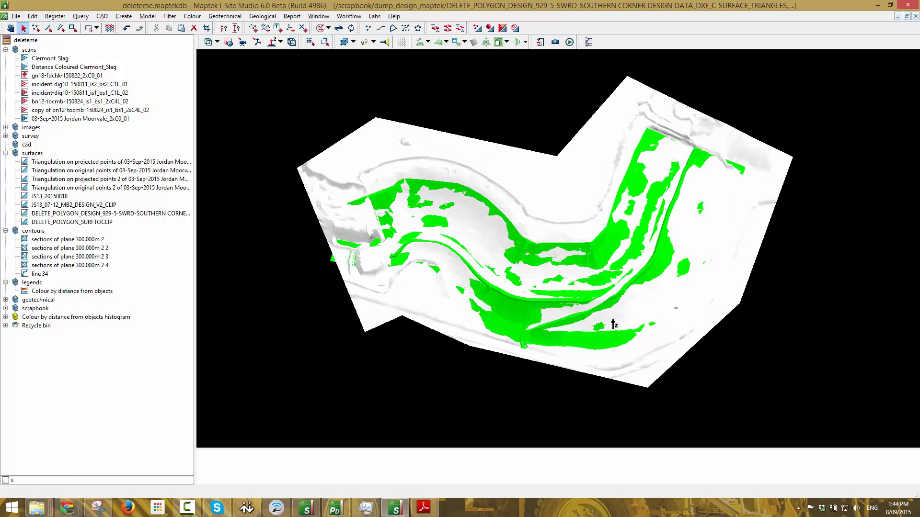
right_drag(566, 301, 512, 313)
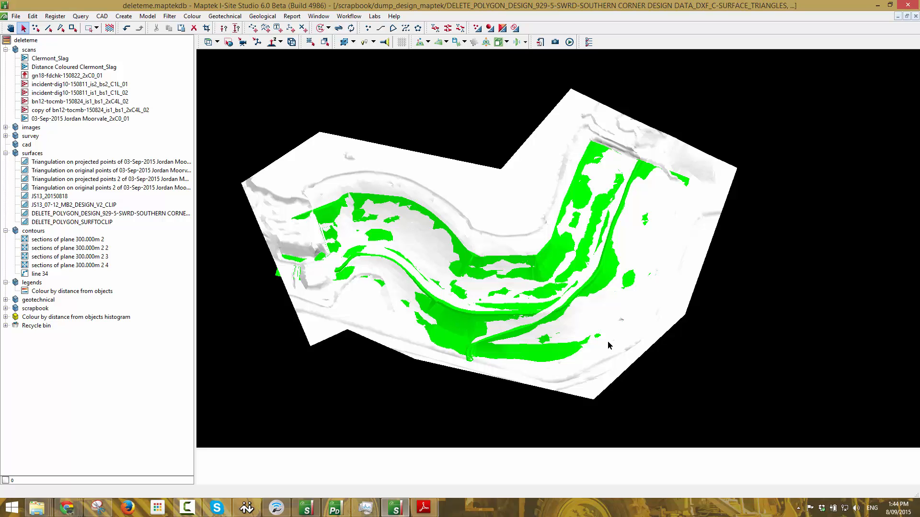
drag(449, 250, 454, 244)
key(w)
key(w)
key(w)
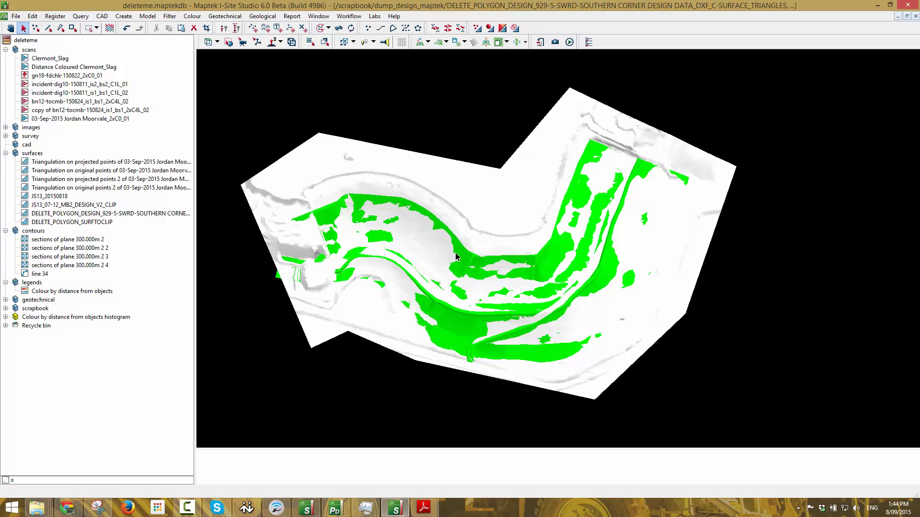
key(w)
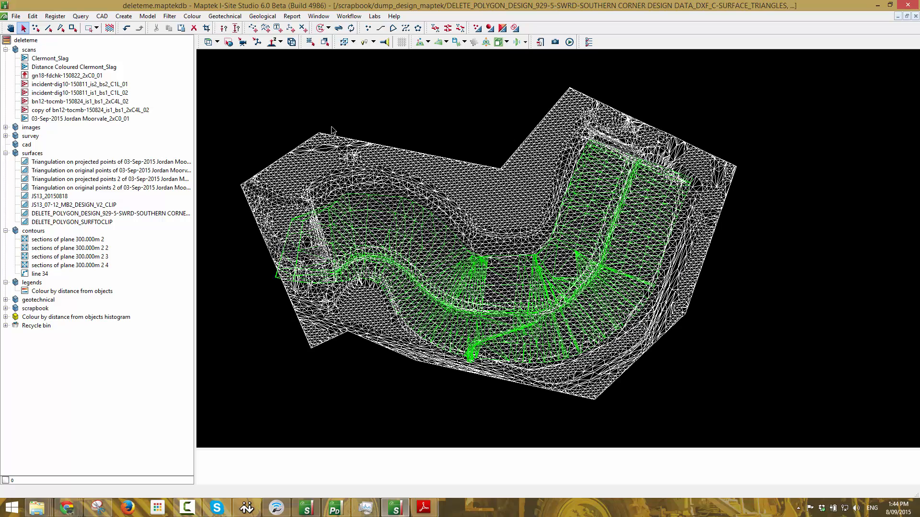
click(346, 42)
click(346, 42)
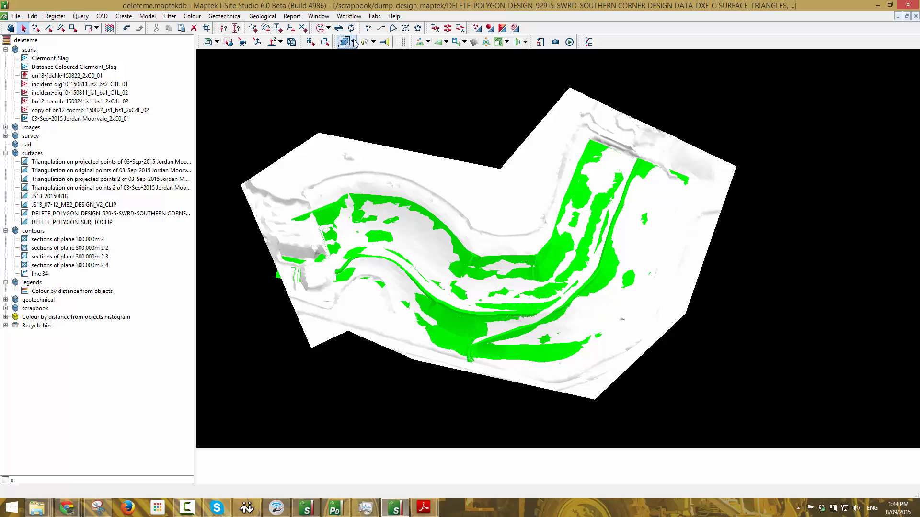
click(354, 43)
click(354, 55)
Draw separate two-point section lines across the first stretch of the green design surface, extending past both of its edges.
click(381, 27)
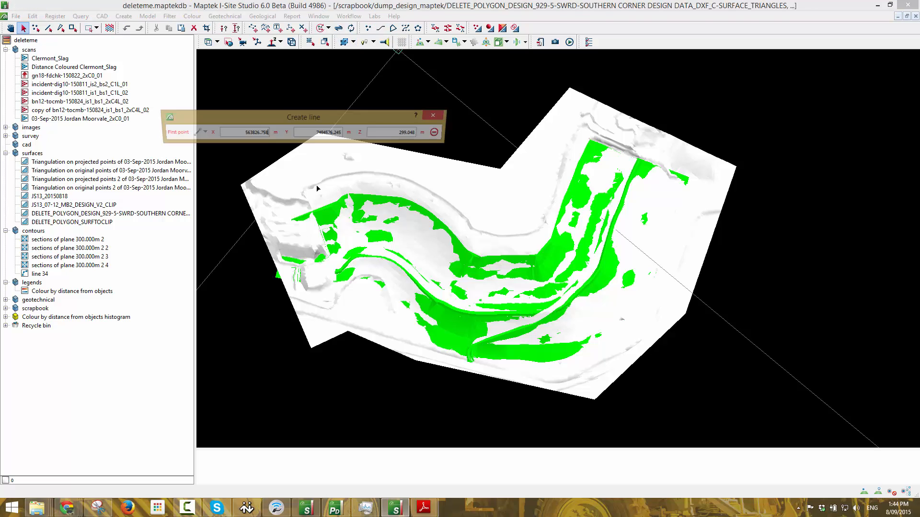
click(304, 210)
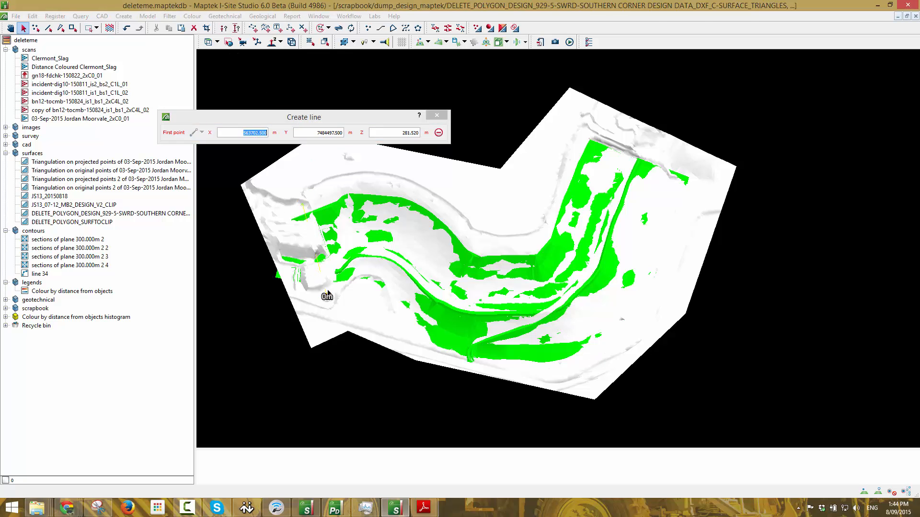
click(326, 195)
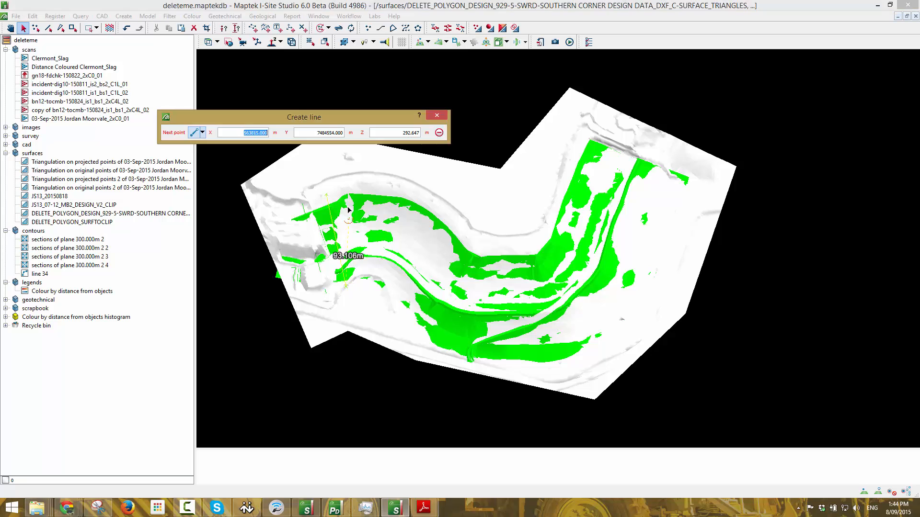
double_click(359, 289)
click(386, 191)
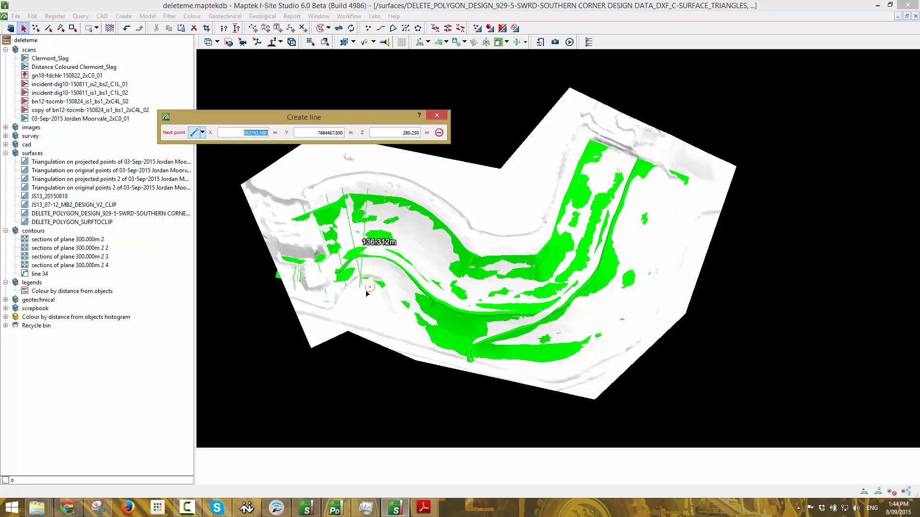
double_click(366, 292)
Continue the section lines around the first bend of the design surface, fanning them perpendicular to its curve.
click(408, 205)
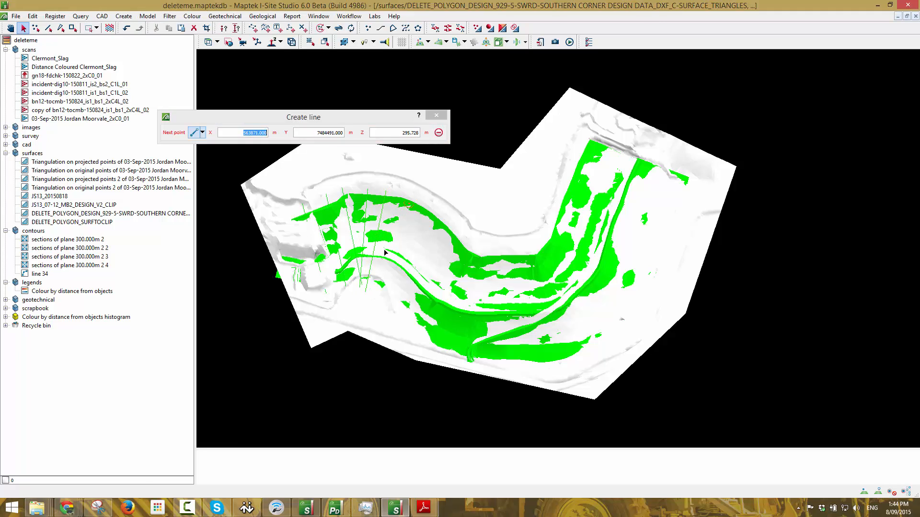
double_click(369, 295)
click(425, 209)
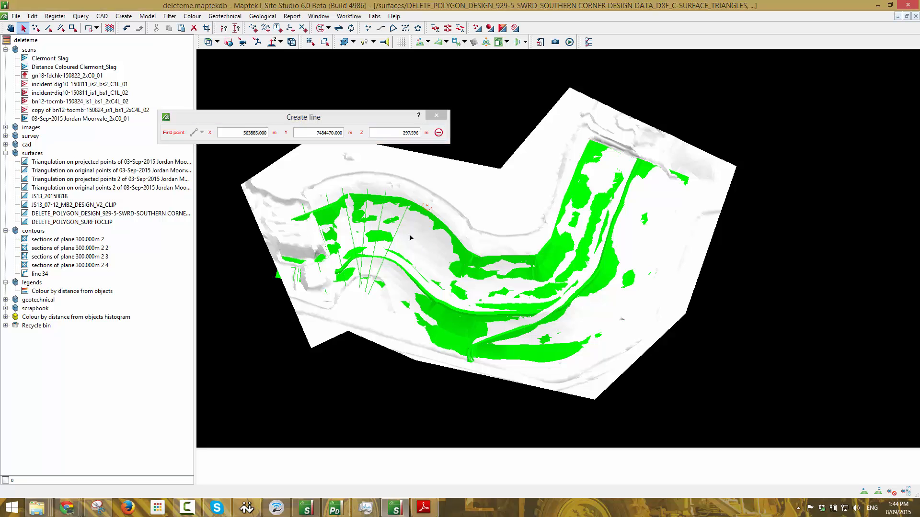
double_click(376, 296)
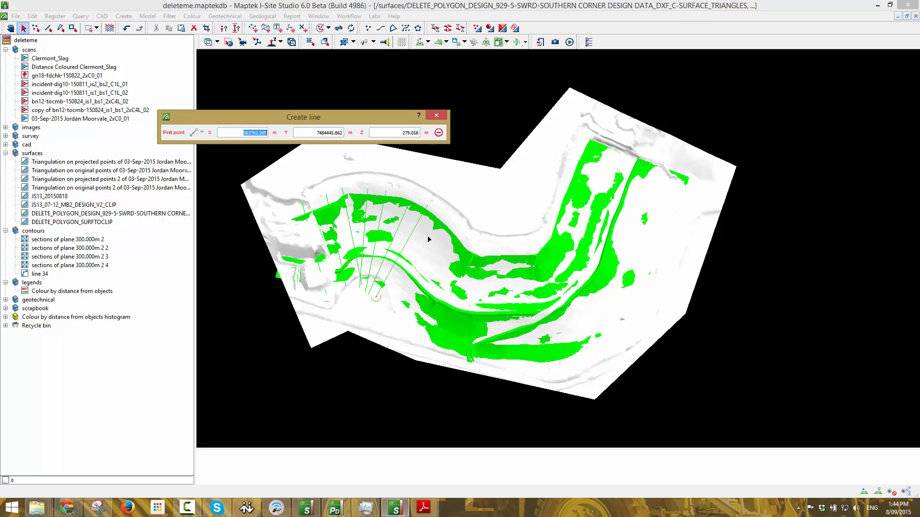
click(447, 214)
double_click(382, 301)
click(459, 231)
double_click(387, 307)
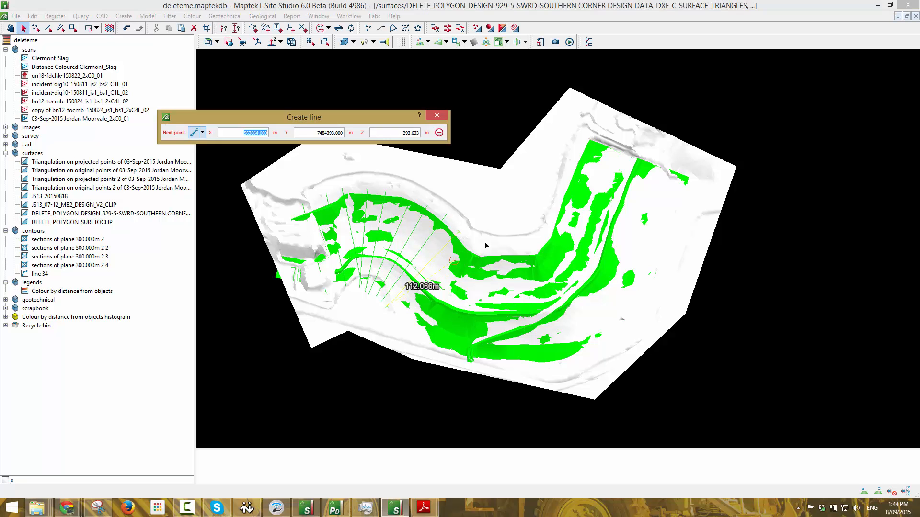
Add section lines across the stretch where the first bend ends, reaching beyond the wide green area.
click(464, 242)
double_click(392, 324)
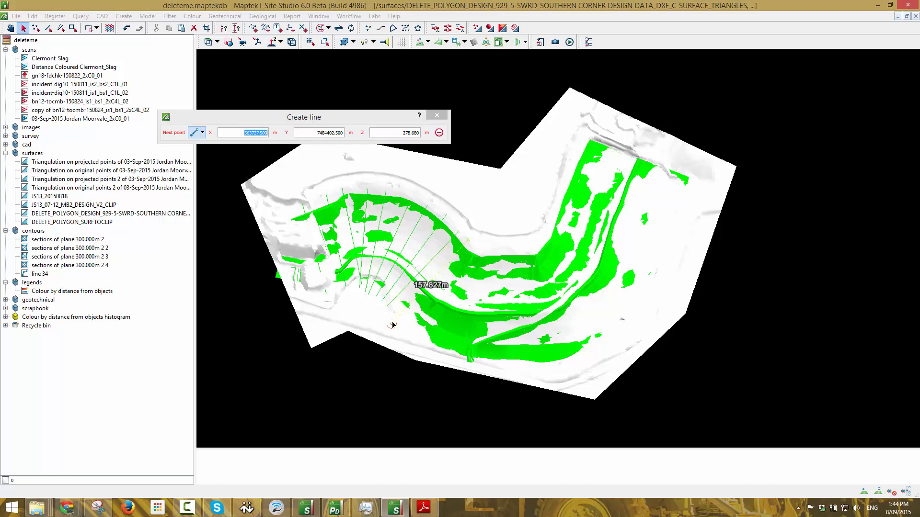
click(470, 246)
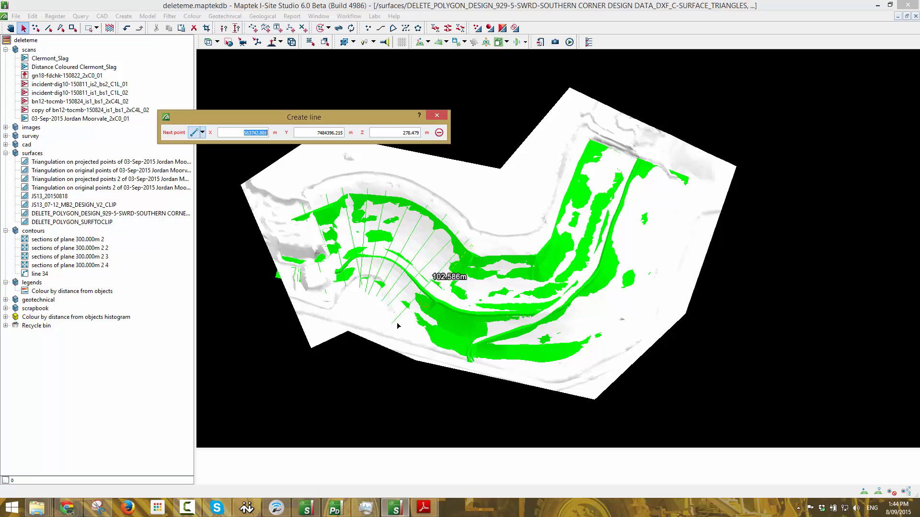
double_click(405, 333)
click(474, 250)
double_click(417, 345)
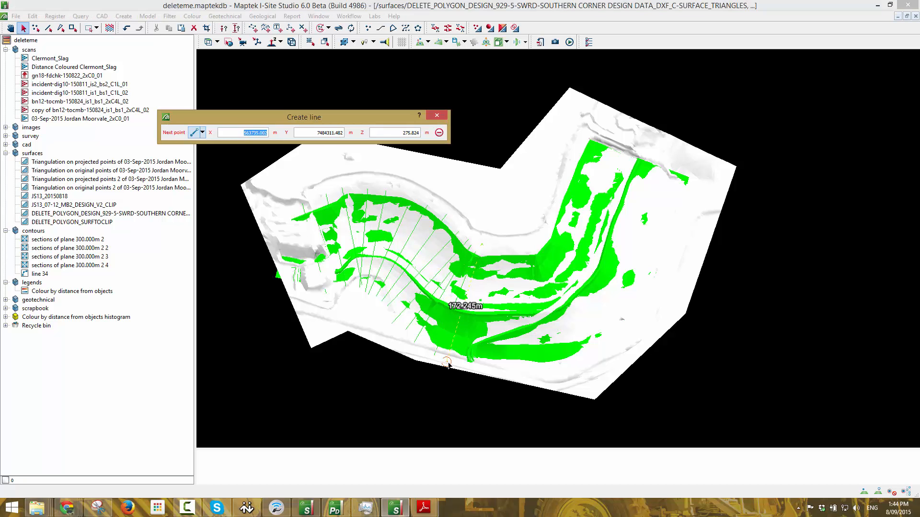
Draw near-parallel section lines across the middle straight of the design surface, from upper crest to outer toe.
click(468, 330)
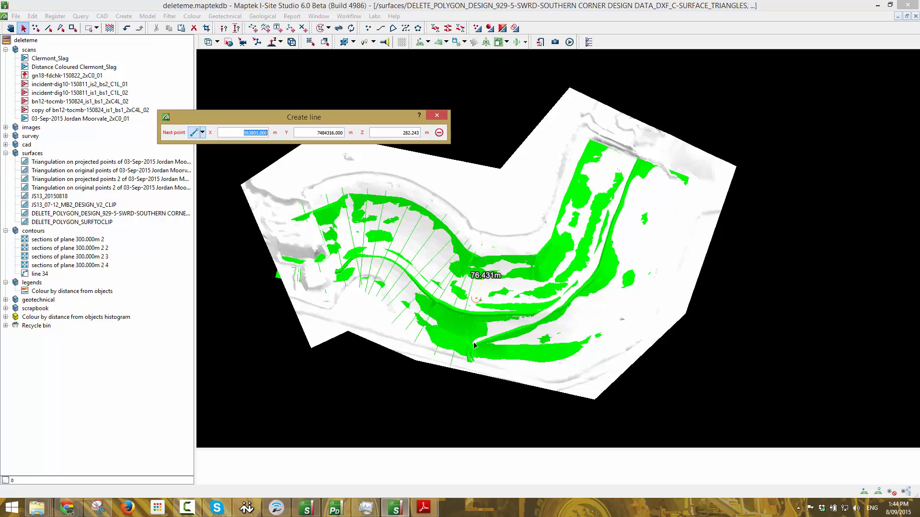
right_click(489, 355)
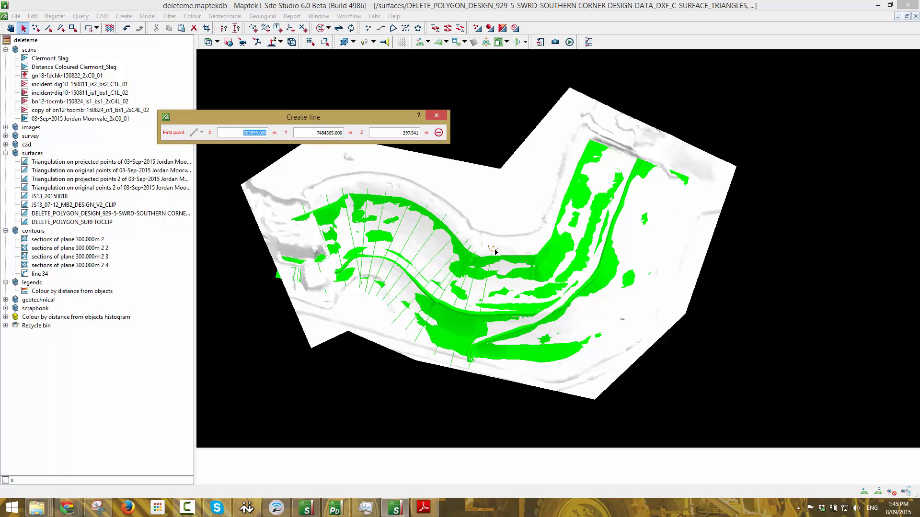
click(495, 251)
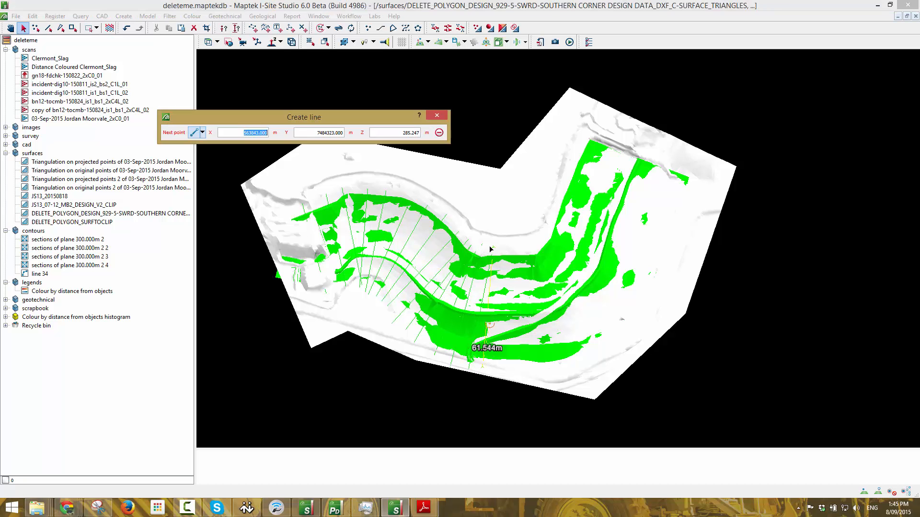
right_click(500, 373)
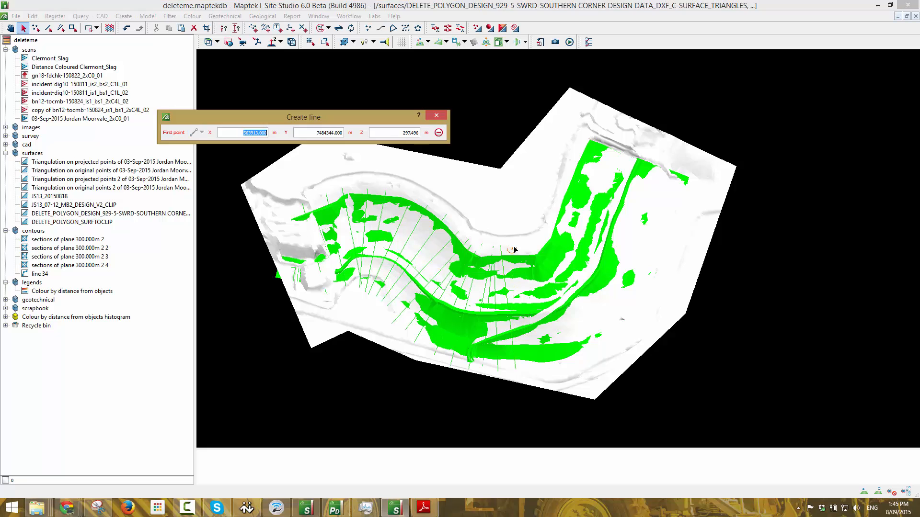
click(513, 249)
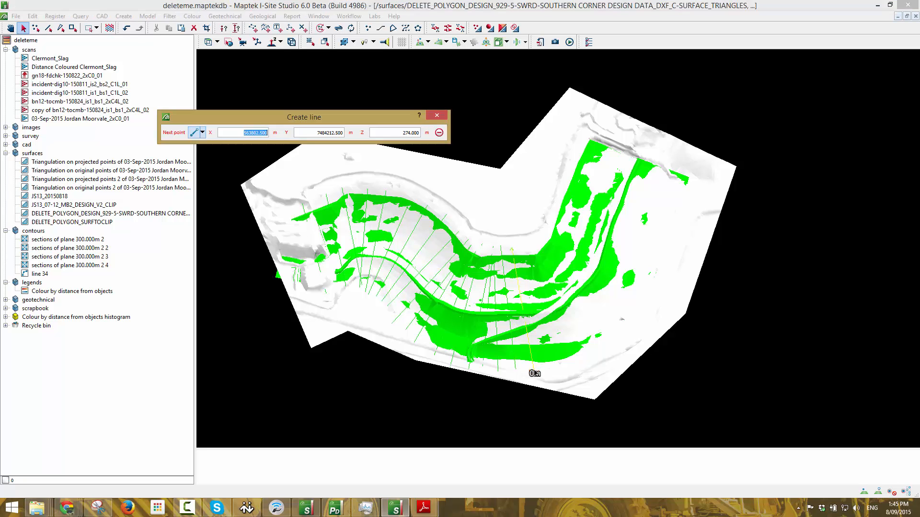
double_click(549, 373)
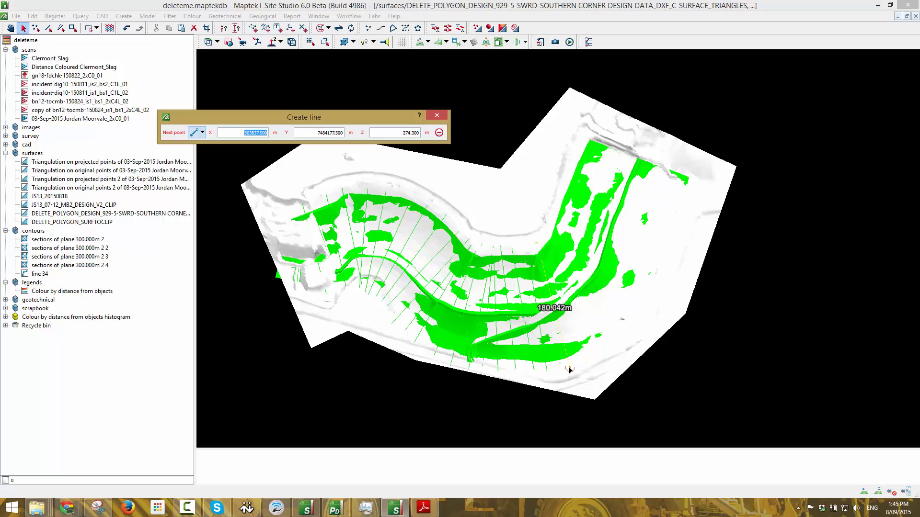
Fan section lines around the second bend, starting from its inner corner and ending beyond the outer edge.
click(540, 240)
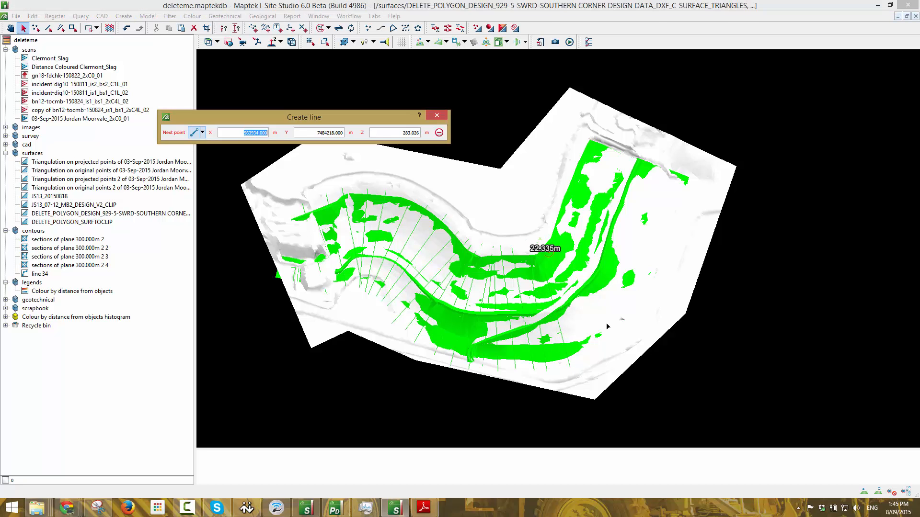
double_click(594, 365)
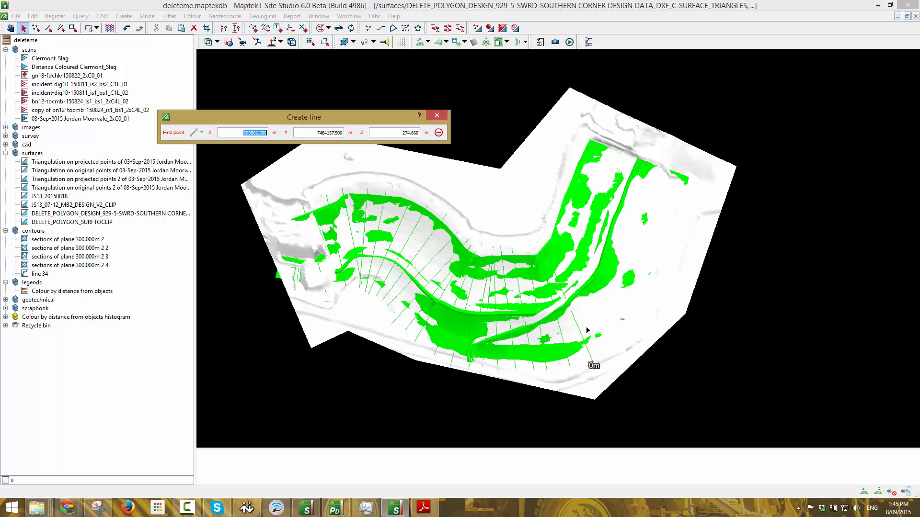
click(541, 246)
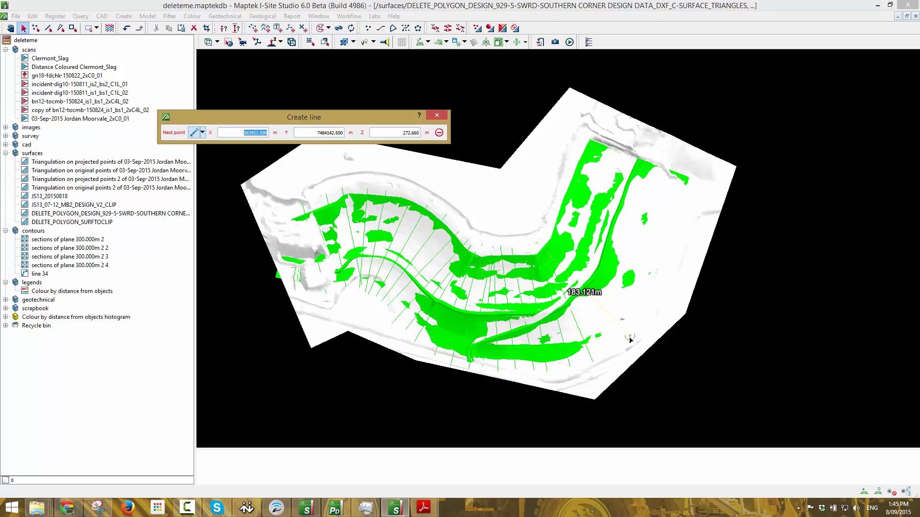
double_click(626, 338)
click(544, 229)
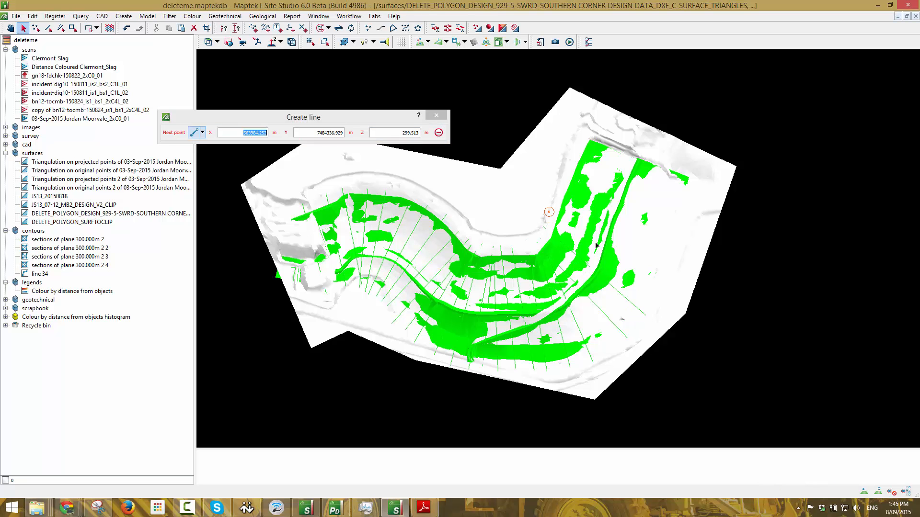
double_click(650, 288)
Complete the section lines across the final straight up to the far end of the design surface.
click(552, 203)
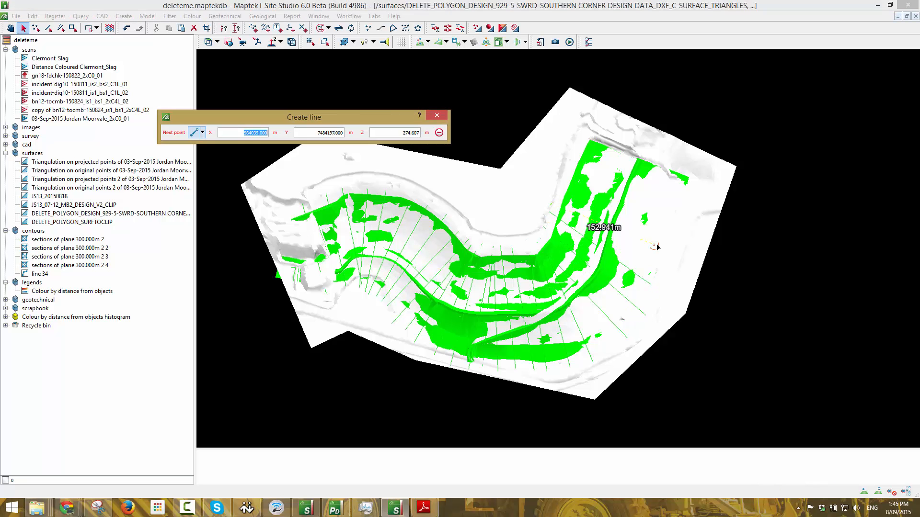
double_click(660, 245)
click(548, 186)
double_click(667, 221)
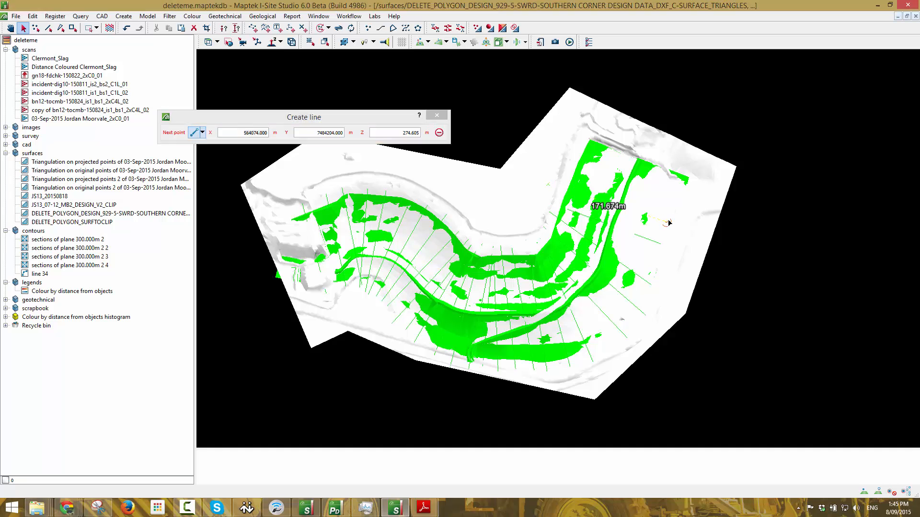
click(552, 171)
double_click(696, 205)
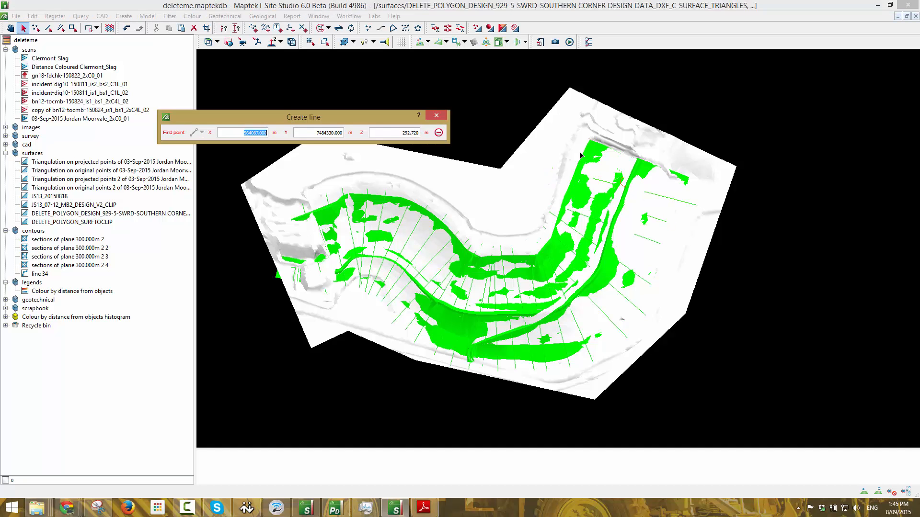
click(573, 139)
double_click(698, 195)
Open the Parallel sections dialog and place it clear of the design surface.
mouse_move(634, 219)
right_down()
mouse_move(634, 207)
mouse_move(567, 156)
mouse_move(591, 159)
mouse_move(505, 200)
mouse_move(494, 215)
right_up()
middle_drag(634, 316, 604, 286)
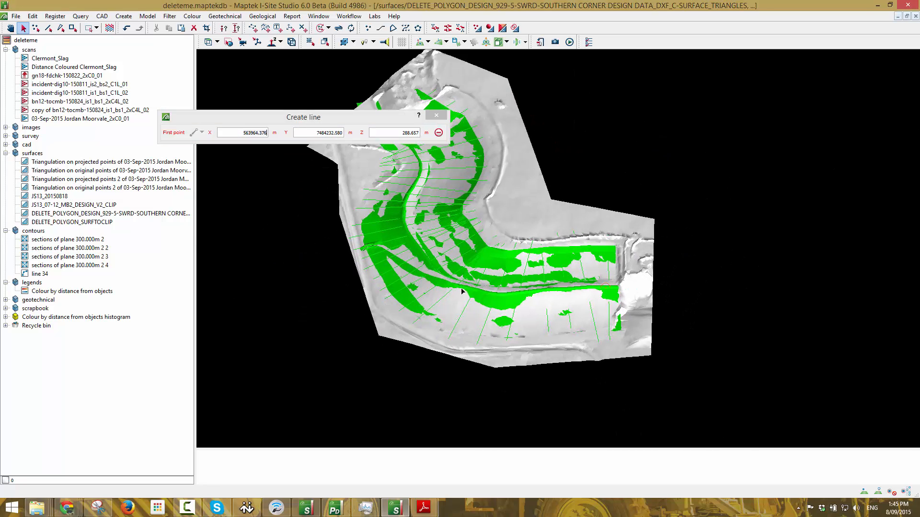
mouse_move(493, 232)
right_down()
mouse_move(527, 322)
mouse_move(520, 355)
right_up()
mouse_move(462, 300)
middle_down()
mouse_move(550, 322)
mouse_move(485, 289)
middle_up()
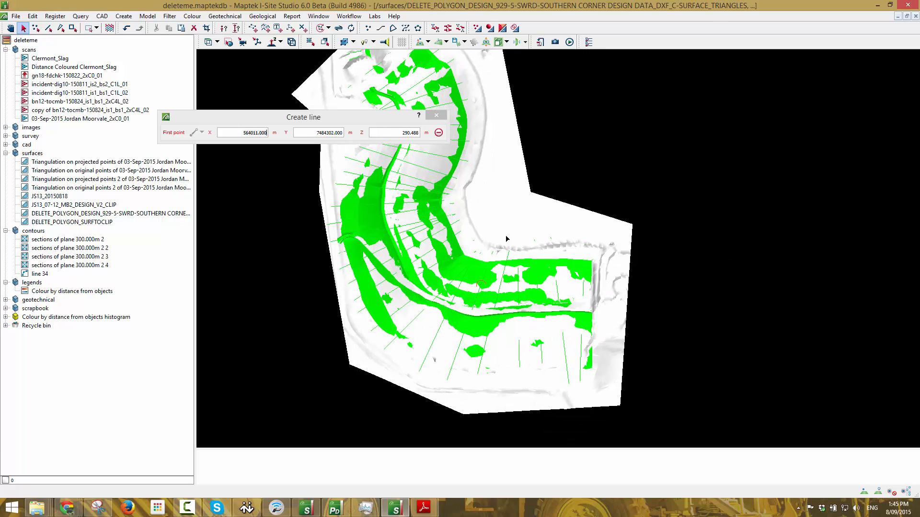
click(125, 17)
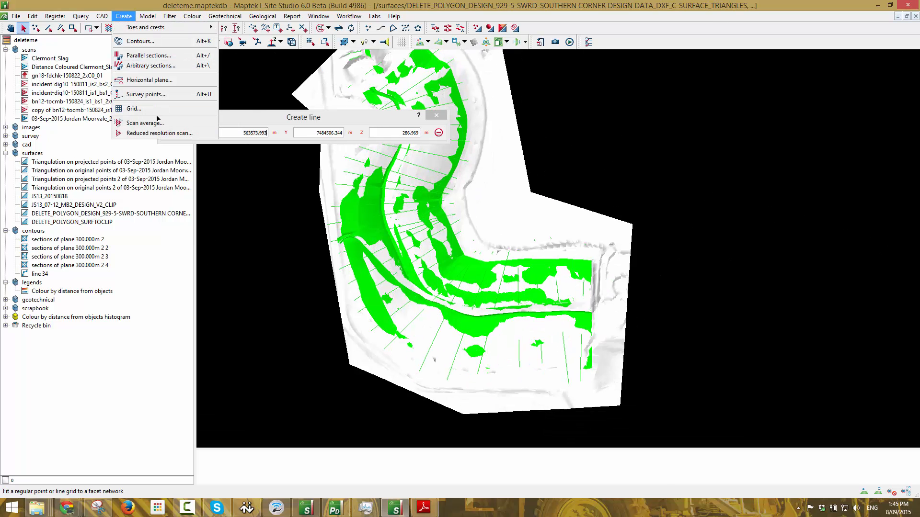
click(153, 56)
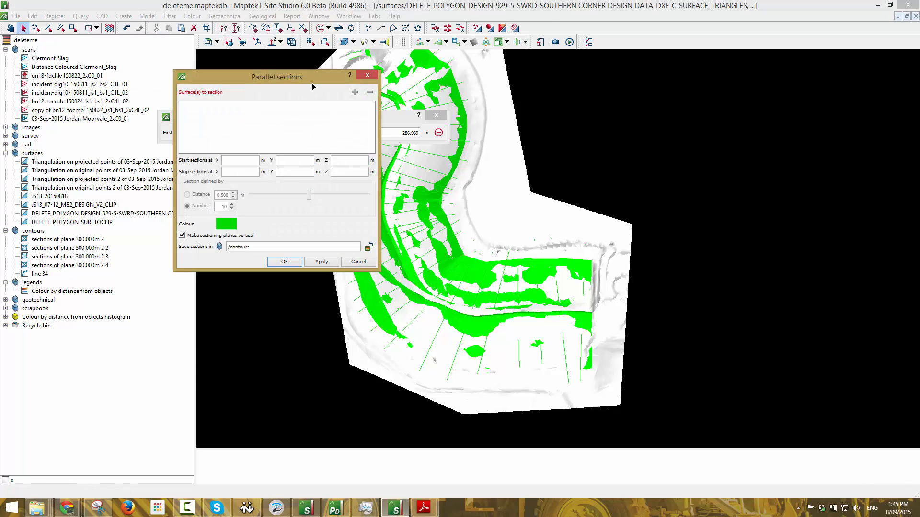
drag(312, 83, 225, 192)
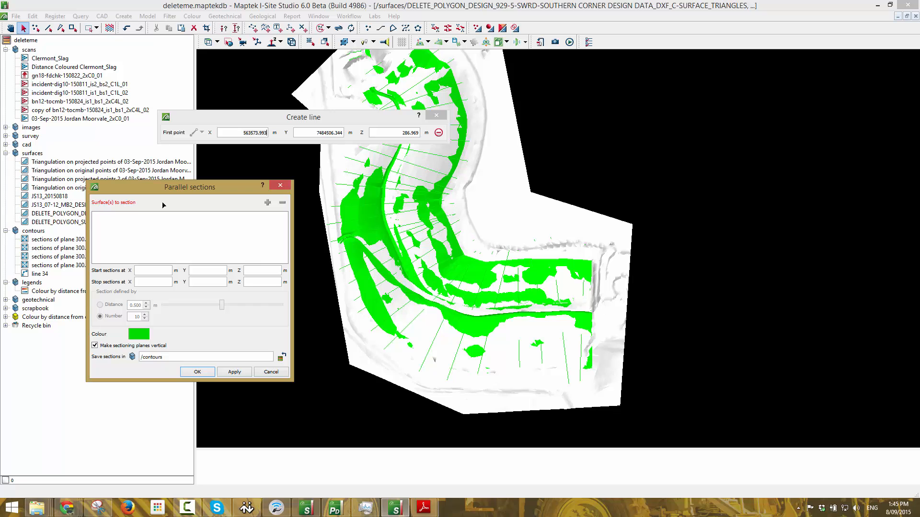
Add DELETE_POLYGON_SURFTOCLIP as the surface to section and create a horizontal plane at 500 m.
click(124, 17)
mouse_move(124, 16)
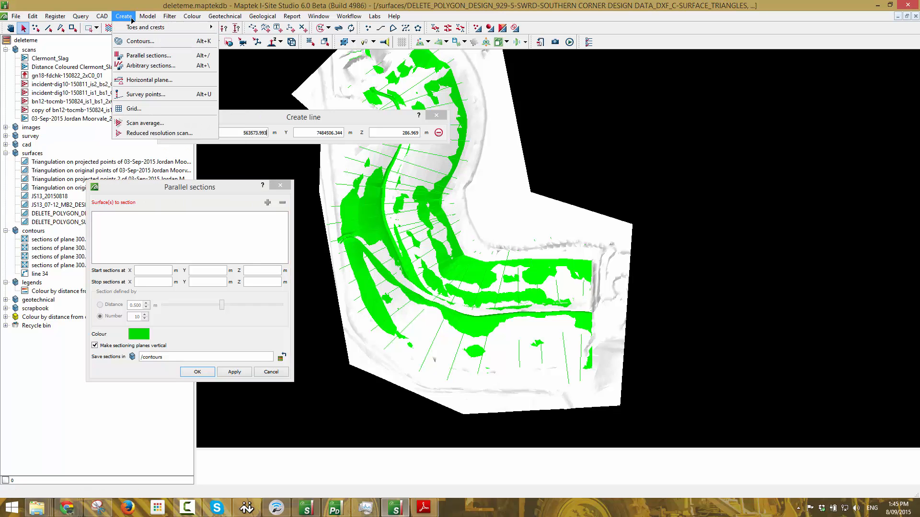
click(141, 80)
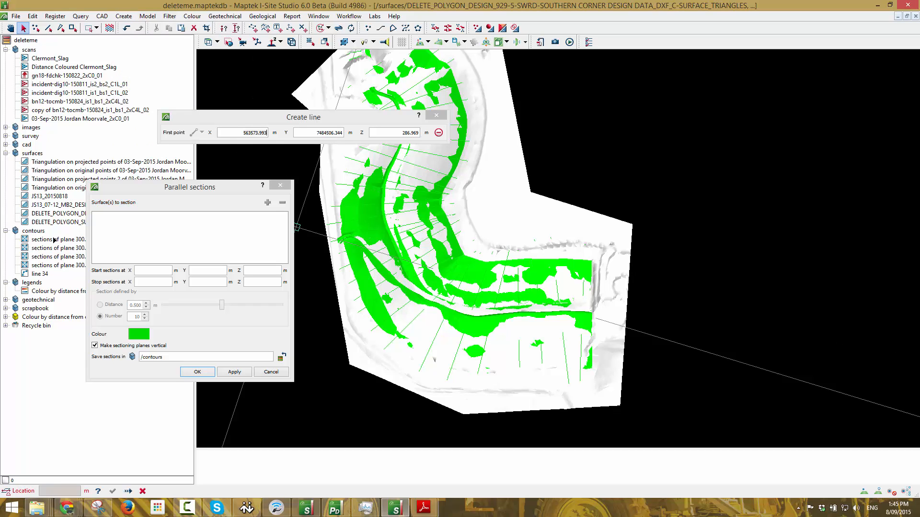
click(75, 490)
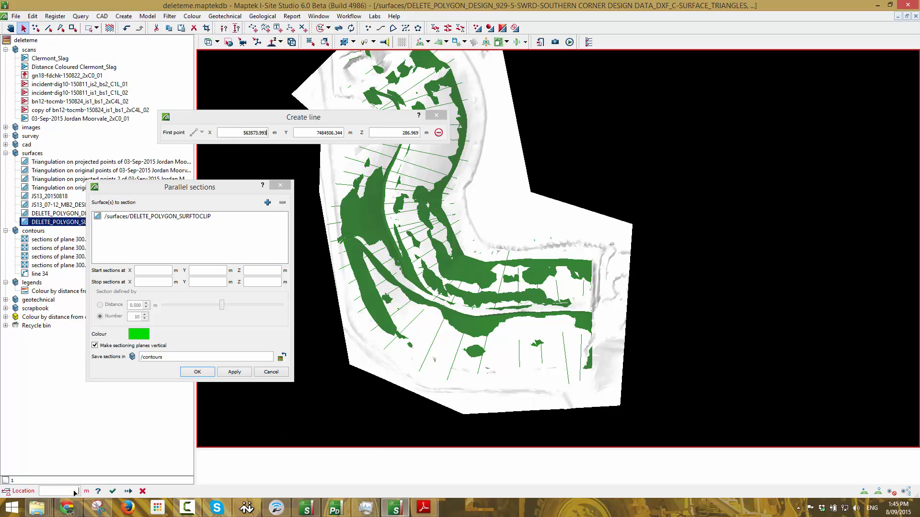
text(500)
click(114, 491)
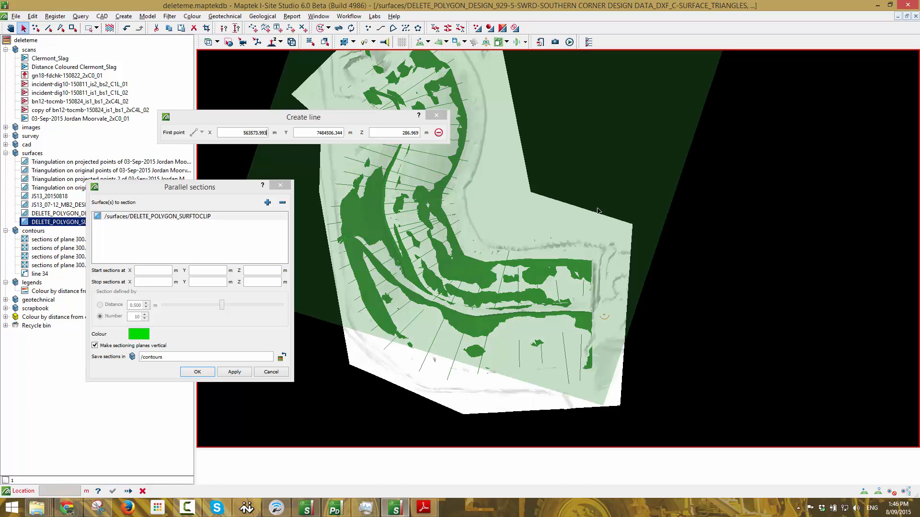
Create parallel sections 25 m apart along the final straight, from about X 564118, Y 7484275 to X 563955, Y 7484232.
scroll(598, 211, down, 4)
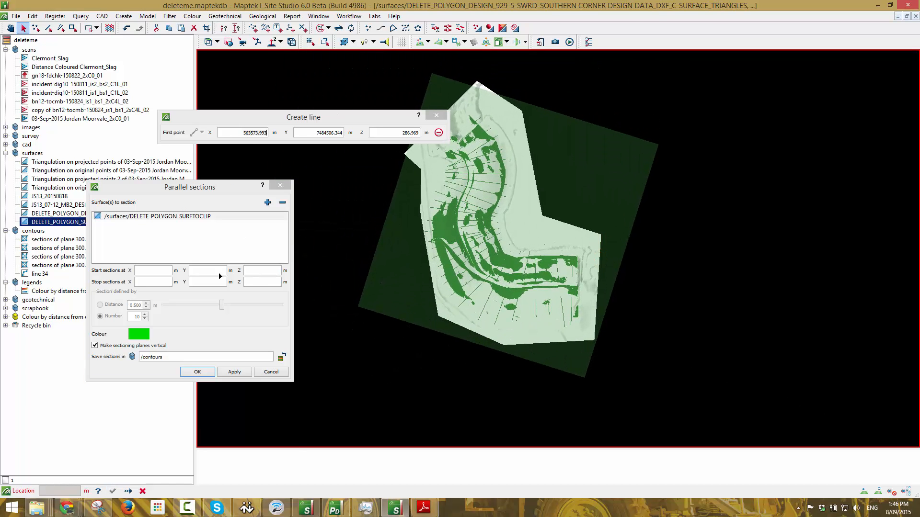
scroll(607, 357, up, 4)
click(597, 333)
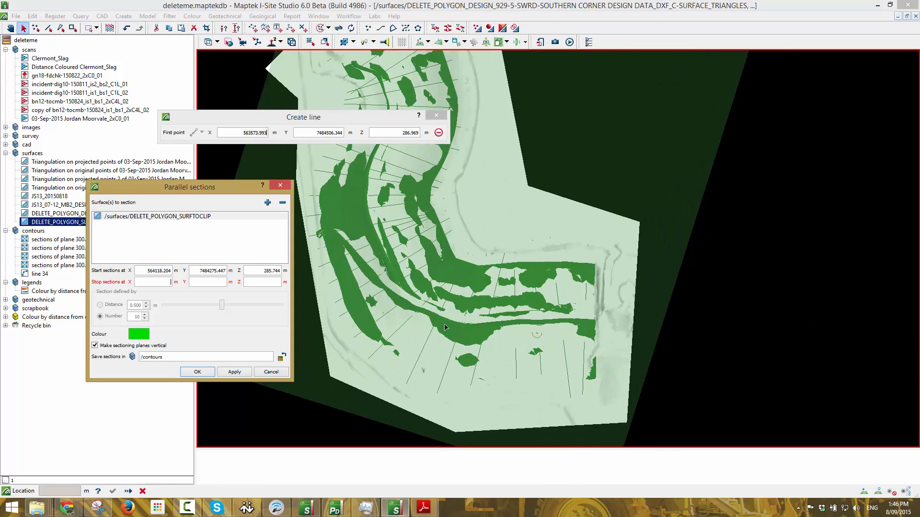
click(458, 329)
click(127, 306)
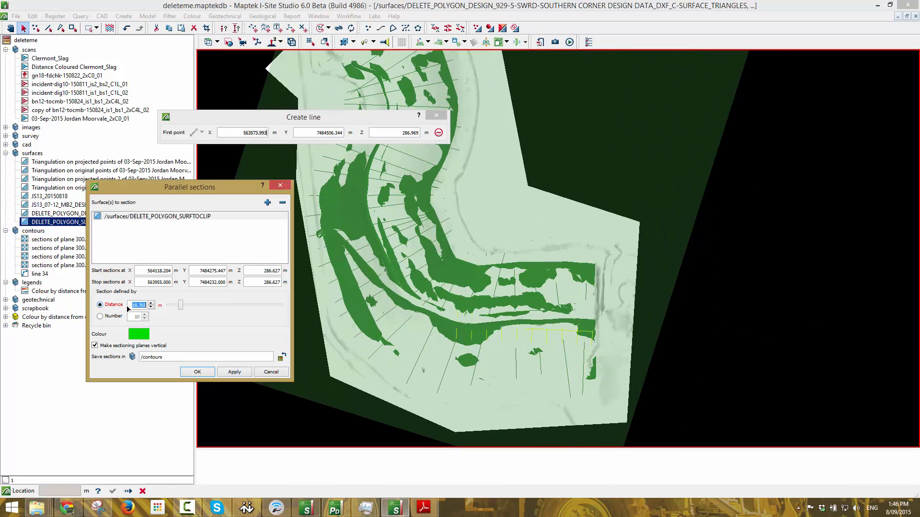
text(25)
click(234, 372)
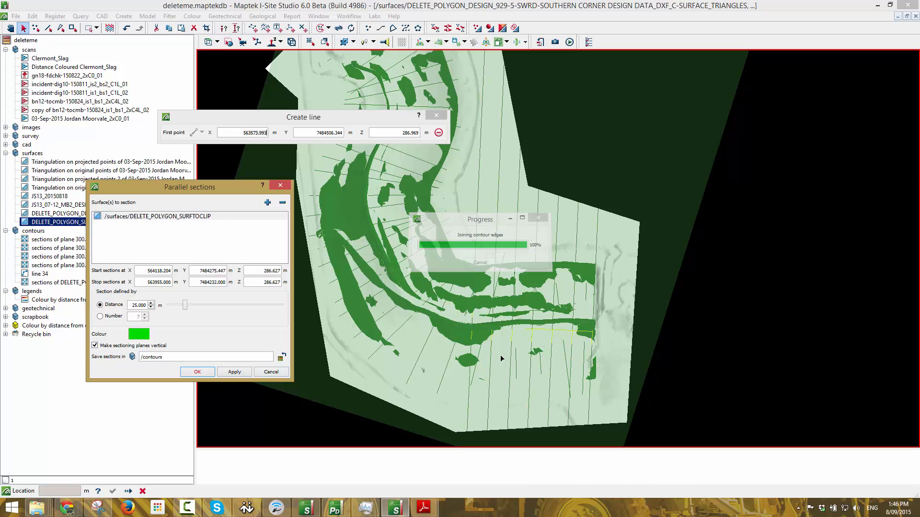
Create the next 25 m section set into the second bend, from the previous stop point to about X 563873, Y 7484255.
double_click(211, 283)
double_click(212, 269)
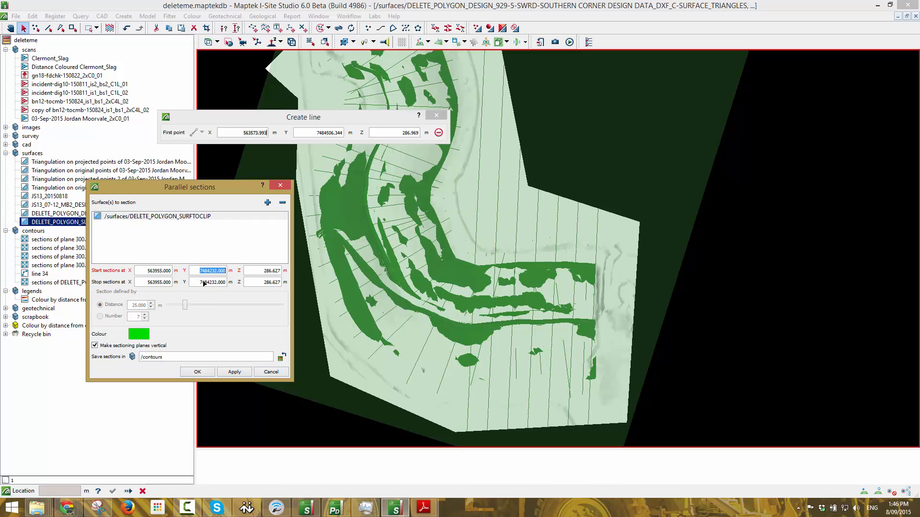
click(204, 282)
click(398, 290)
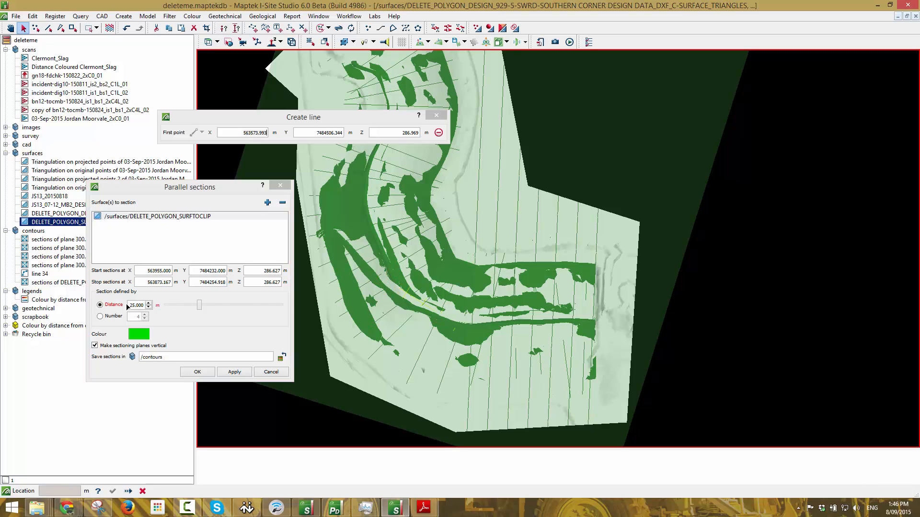
click(232, 373)
Continue the 25 m parallel sections around the second bend, from the last stop point to about X 563801, Y 7484344.
double_click(214, 284)
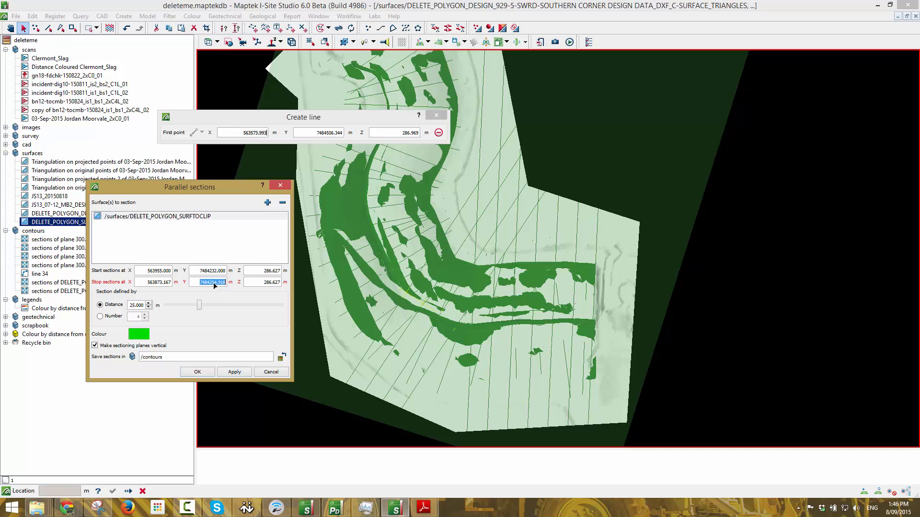
double_click(214, 272)
click(213, 283)
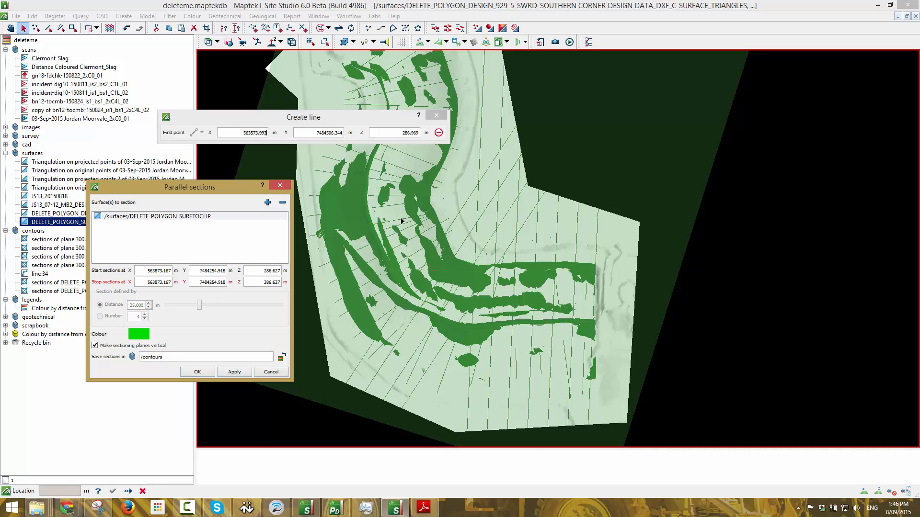
click(363, 205)
click(227, 373)
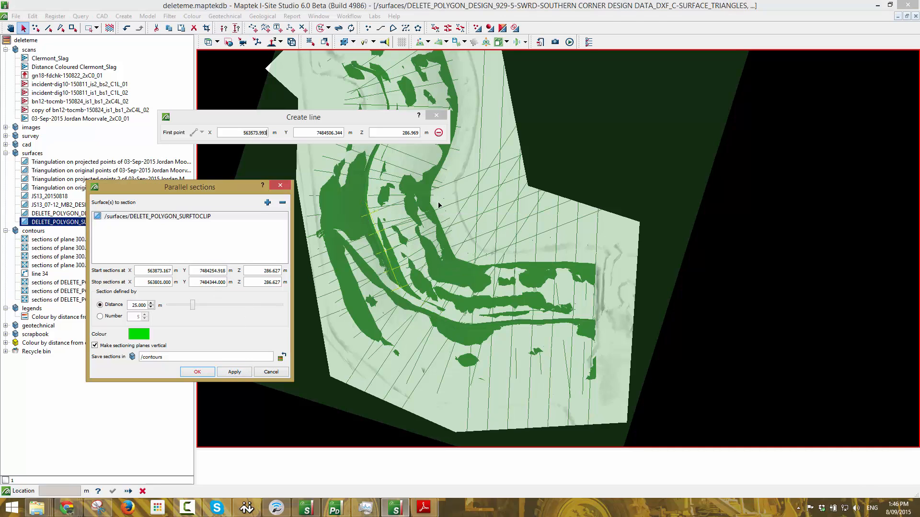
Create 25 m parallel sections along the middle stretch, from the last stop point to about X 563792, Y 7484457.
middle_drag(343, 208, 358, 333)
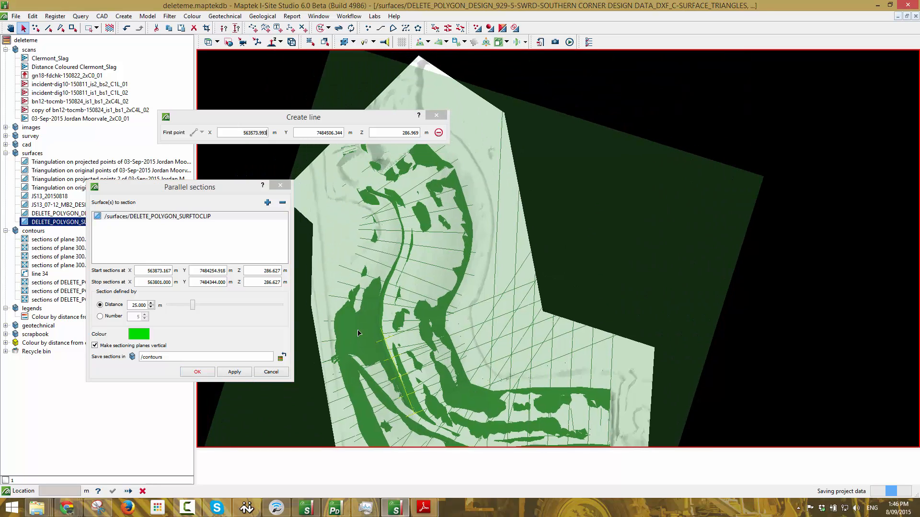
click(207, 284)
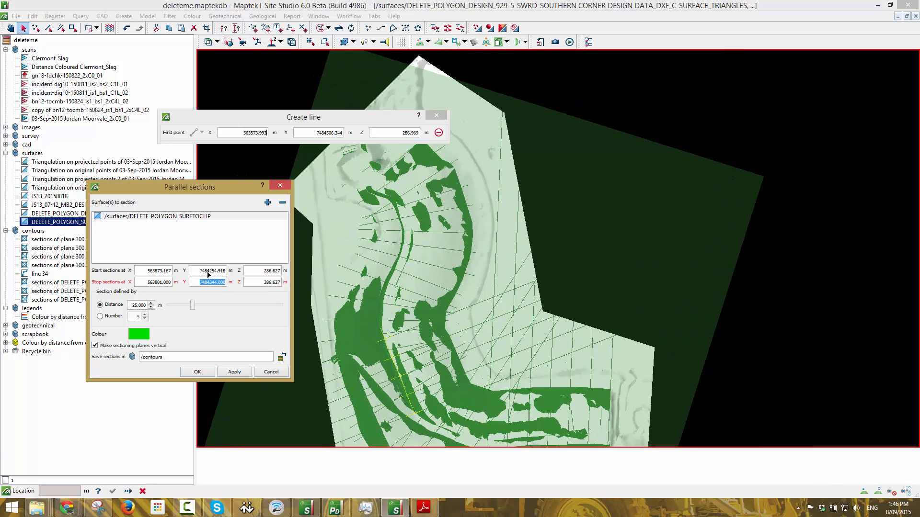
click(207, 272)
click(220, 283)
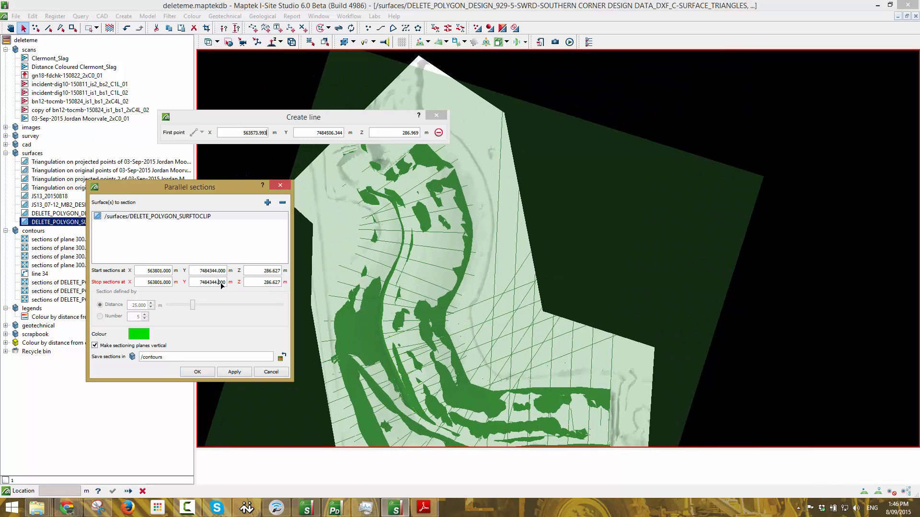
click(401, 241)
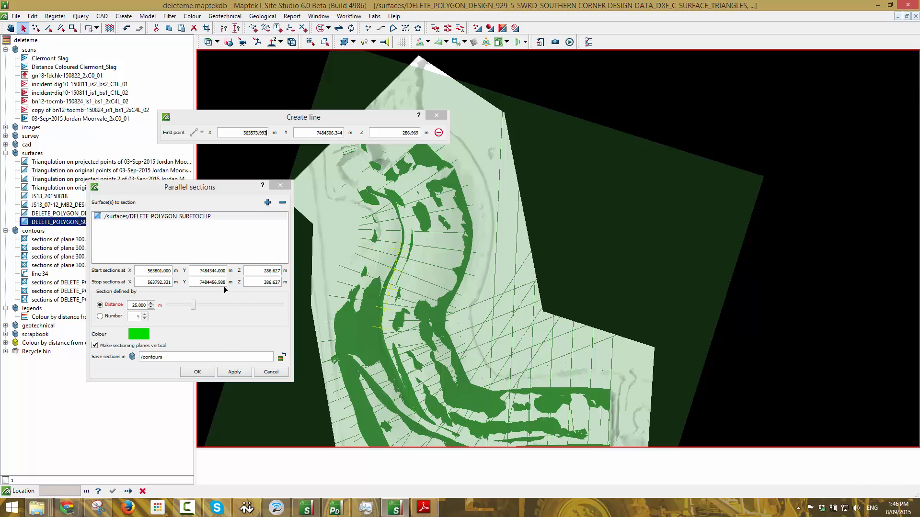
click(229, 375)
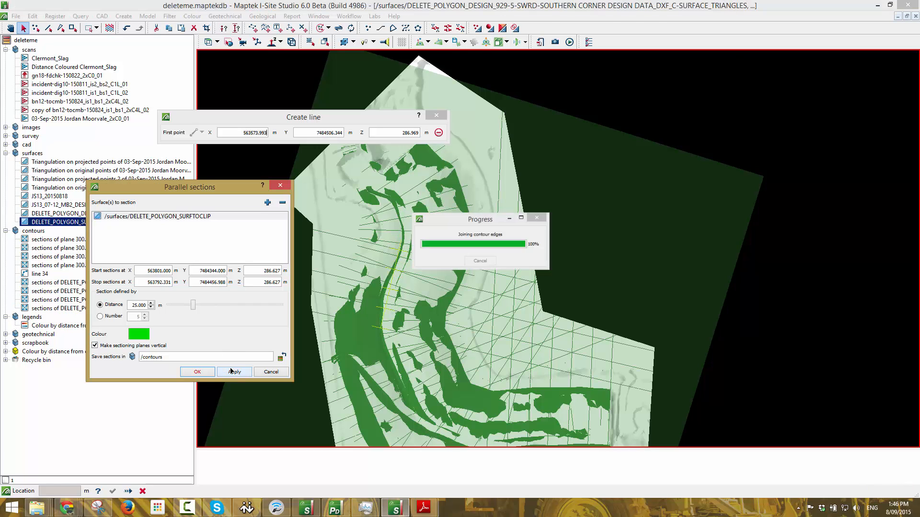
Create the last 25 m section set around the first bend to about X 563703, Y 7484575, closing the line and section dialogs.
click(212, 283)
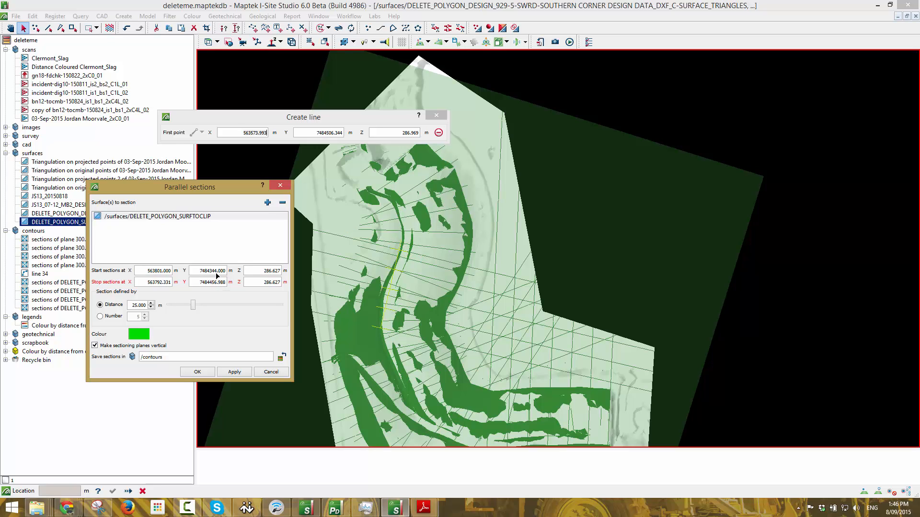
double_click(217, 272)
click(215, 282)
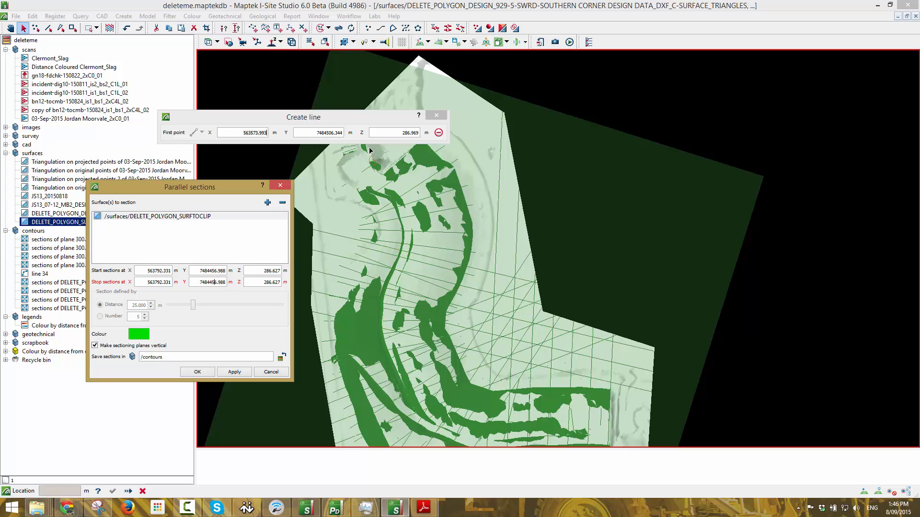
drag(362, 120, 257, 74)
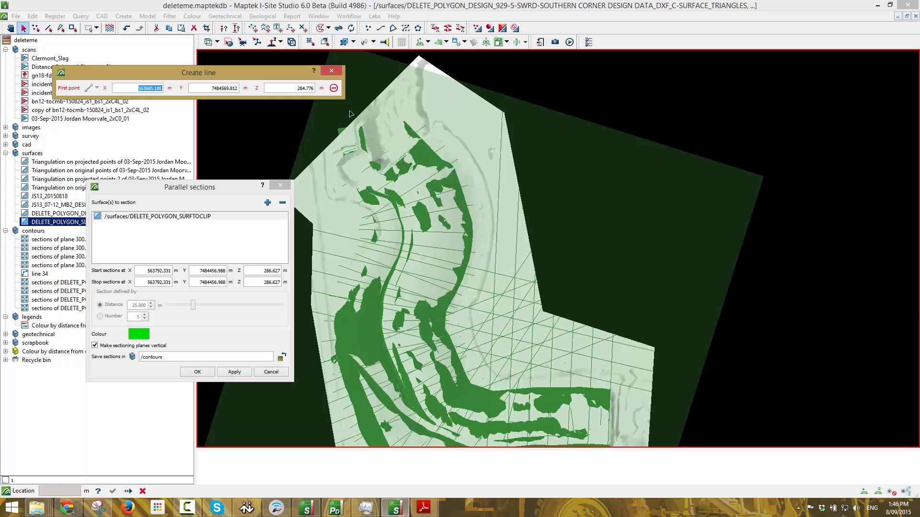
click(334, 71)
click(362, 130)
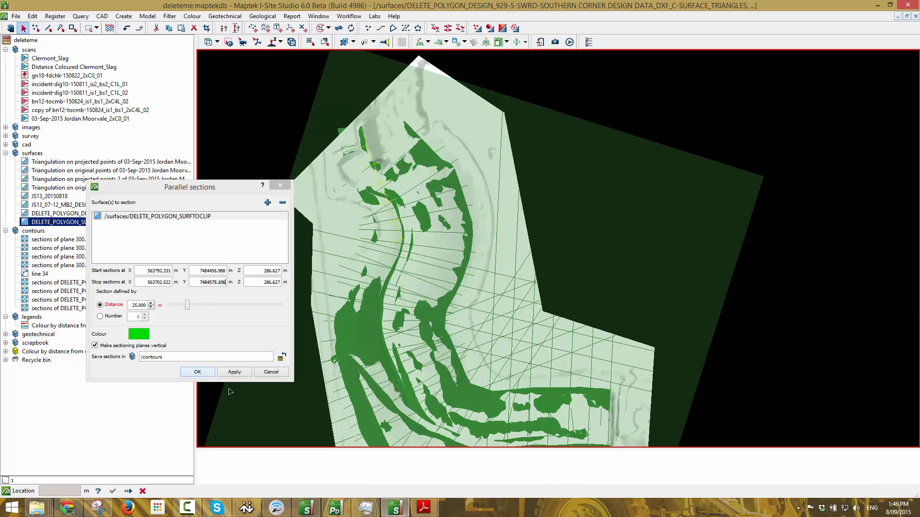
click(234, 372)
click(281, 185)
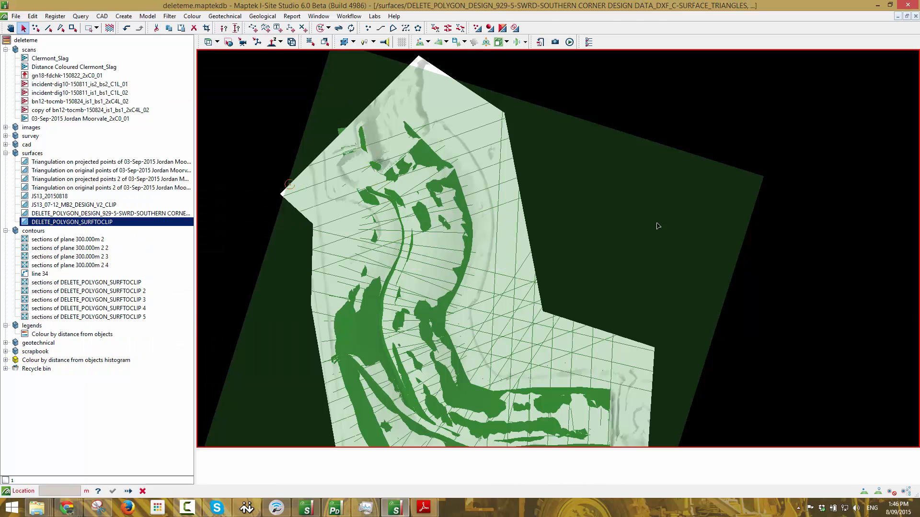
Hide the horizontal planes covering the surface and end the horizontal plane command.
right_click(676, 216)
click(722, 240)
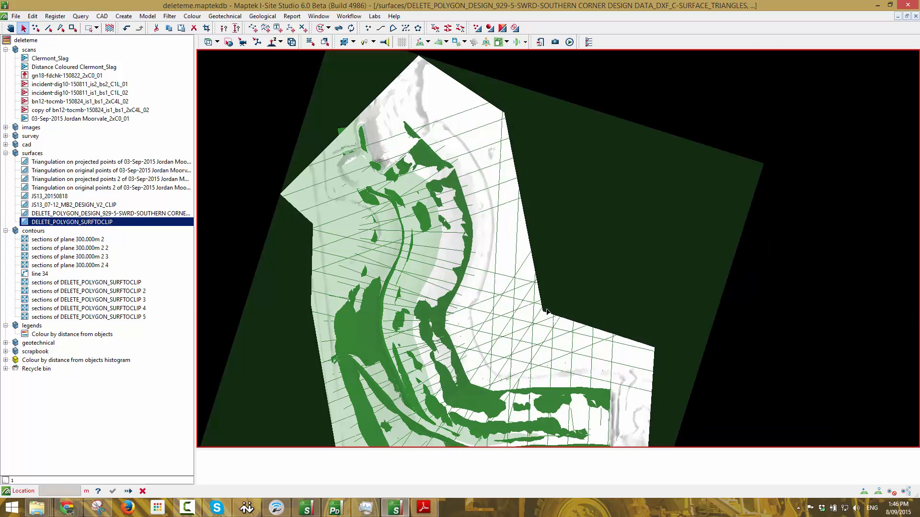
right_drag(546, 311, 633, 192)
right_click(565, 175)
click(590, 208)
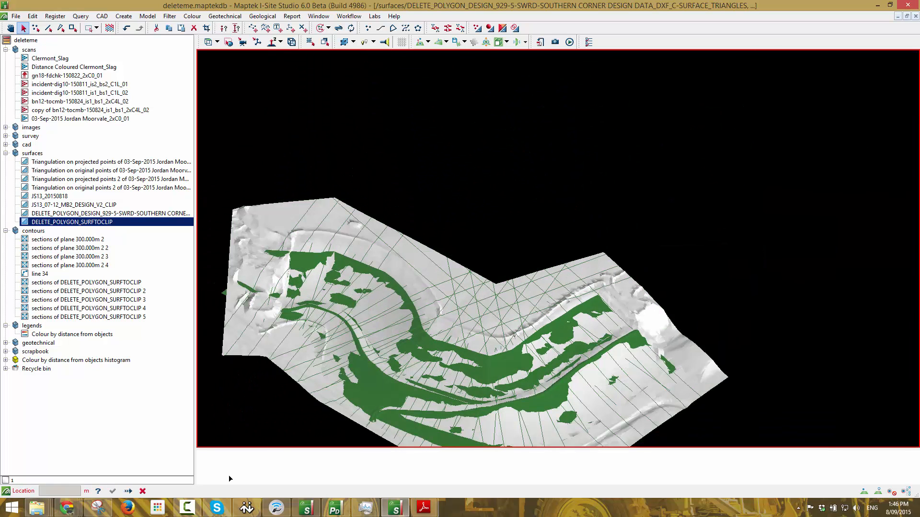
click(139, 492)
Isolate the five DELETE_POLYGON_SURFTOCLIP section sets by hiding everything else, and inspect their layout from above.
click(535, 157)
right_drag(498, 267, 510, 206)
drag(68, 322, 72, 287)
right_click(401, 259)
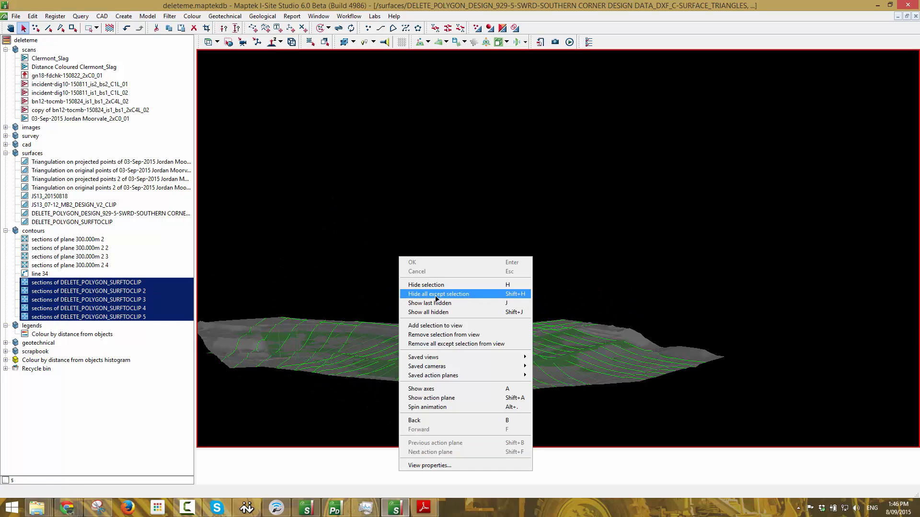
click(453, 298)
right_drag(466, 378, 442, 290)
middle_click(619, 281)
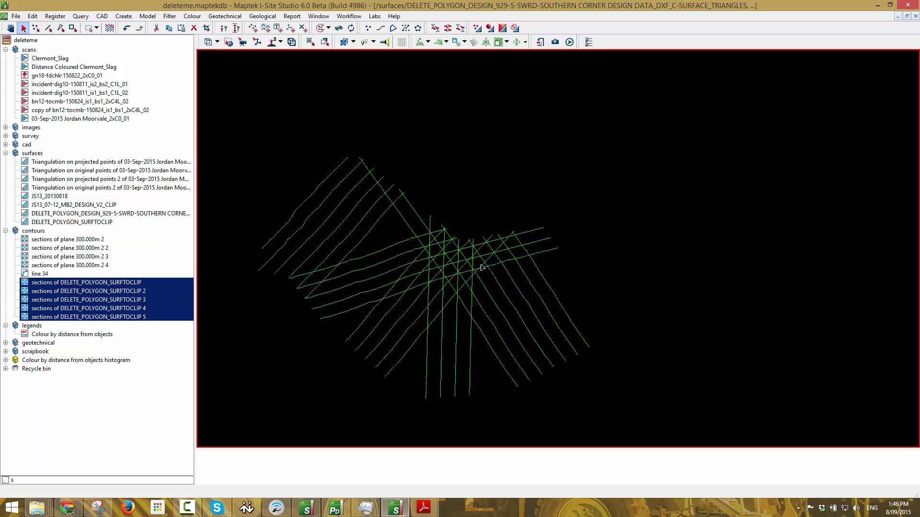
middle_drag(478, 285, 407, 350)
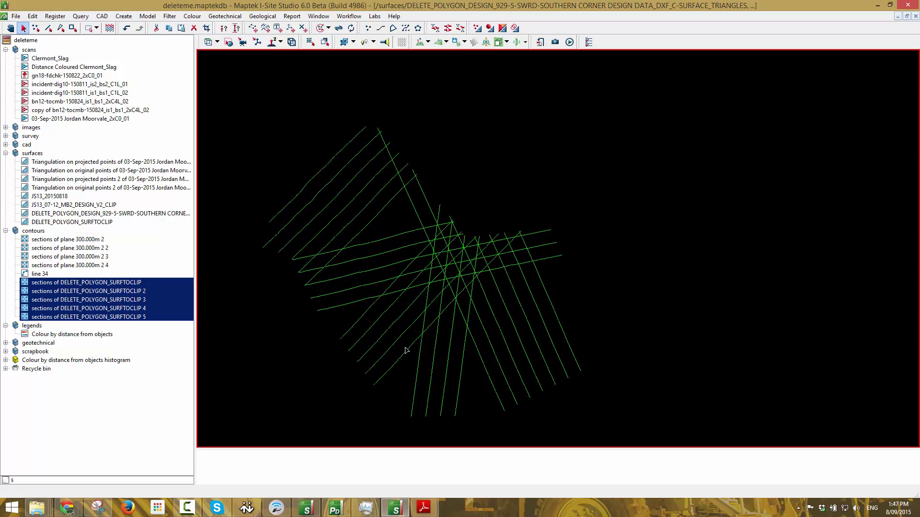
Hide the five section sets, collapse the contours container and expand the cad container.
right_click(473, 209)
click(490, 236)
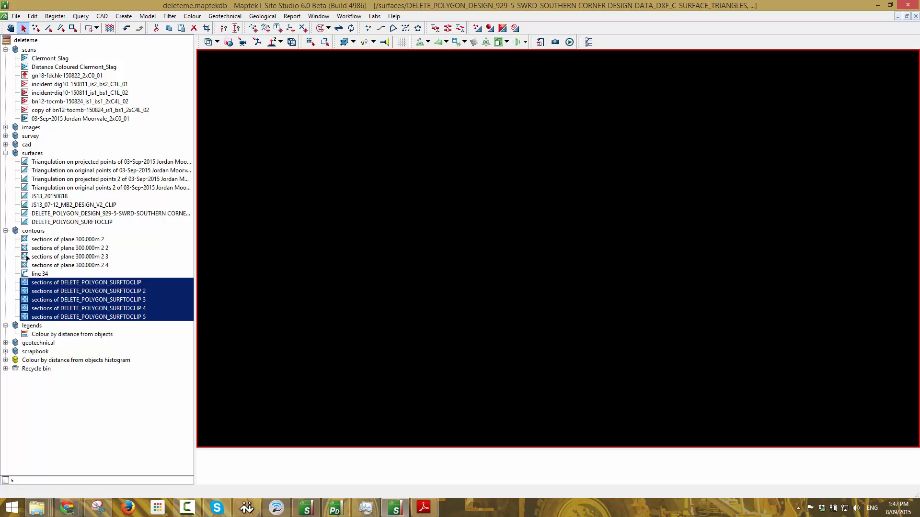
click(5, 230)
click(5, 144)
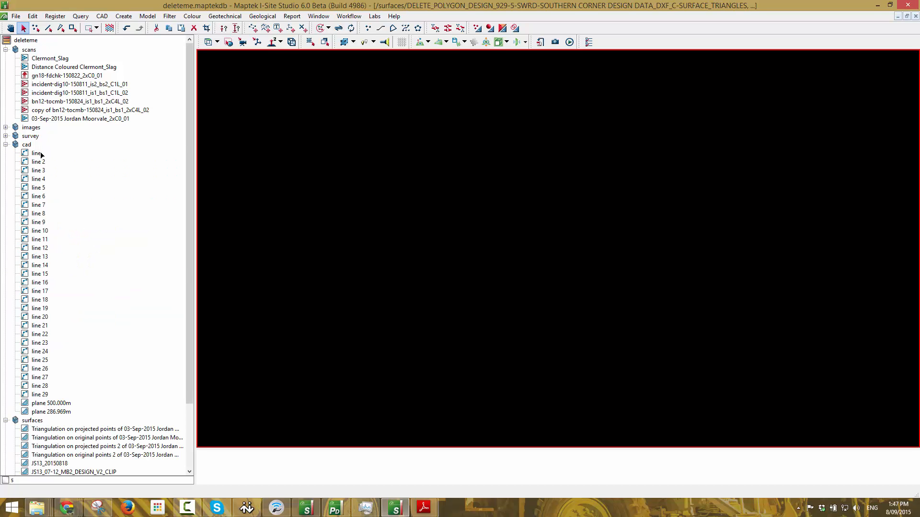
Display the 29 section lines together with the DELETE_POLYGON_DESIGN_929-5-SWRD design surface and DELETE_POLYGON_SURFTOCLIP in the 3D view.
drag(35, 153, 491, 170)
middle_drag(490, 169, 569, 80)
scroll(113, 437, down, 4)
drag(105, 403, 550, 308)
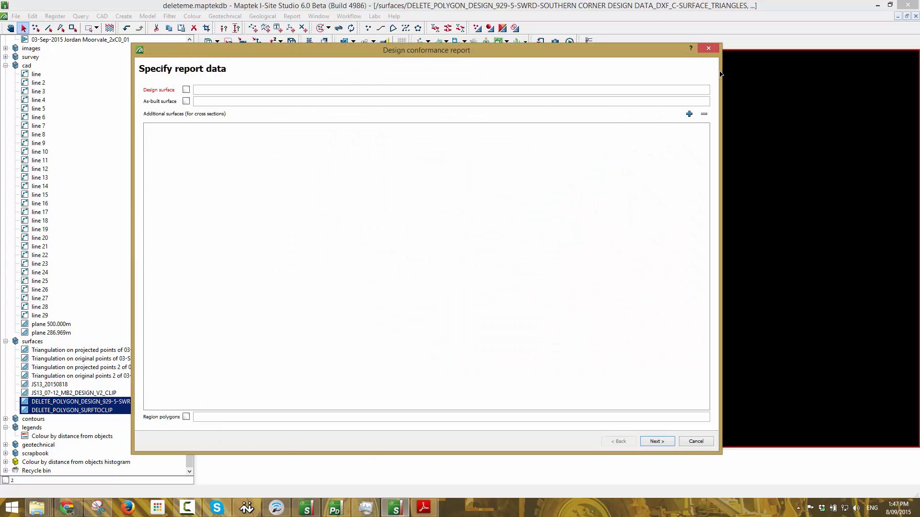
Set up a design conformance report with the DELETE_POLYGON_DESIGN_929-5-SWRD surface as design and DELETE_POLYGON_SURFTOCLIP as as-built.
drag(720, 74, 281, 70)
drag(208, 52, 134, 51)
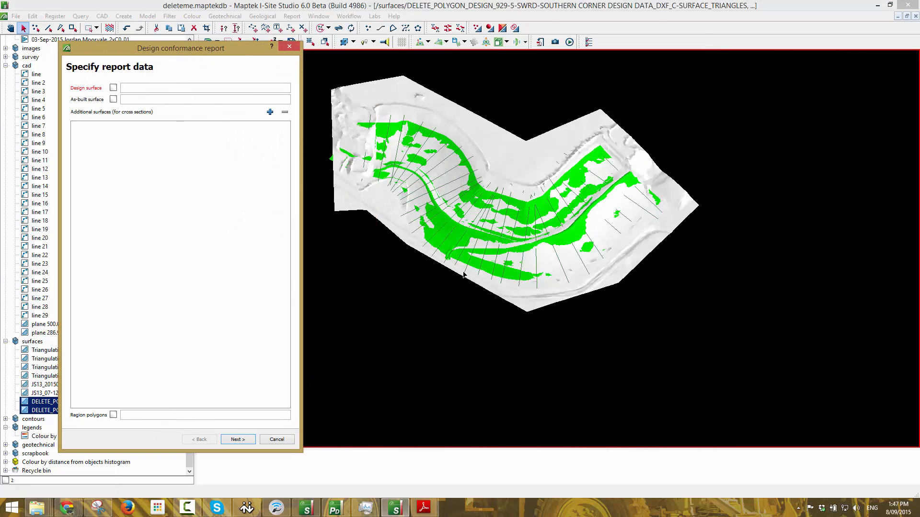
click(454, 234)
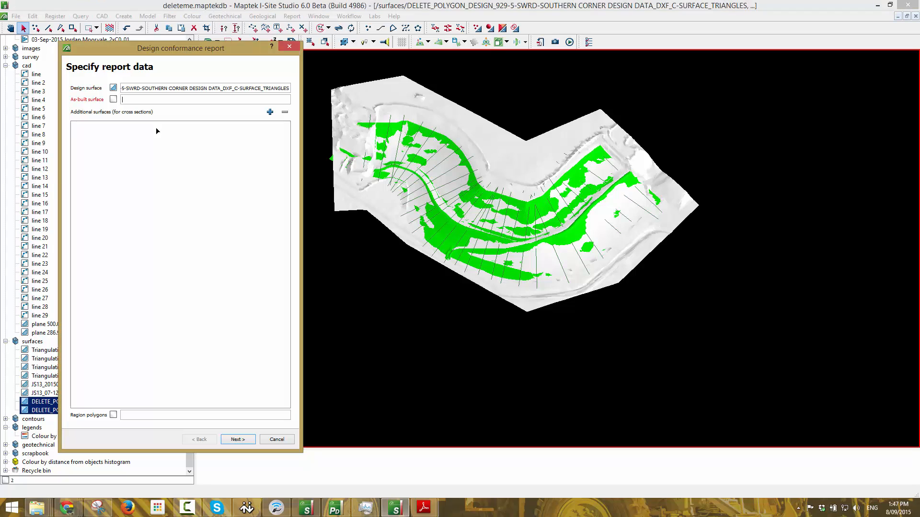
click(525, 151)
click(237, 440)
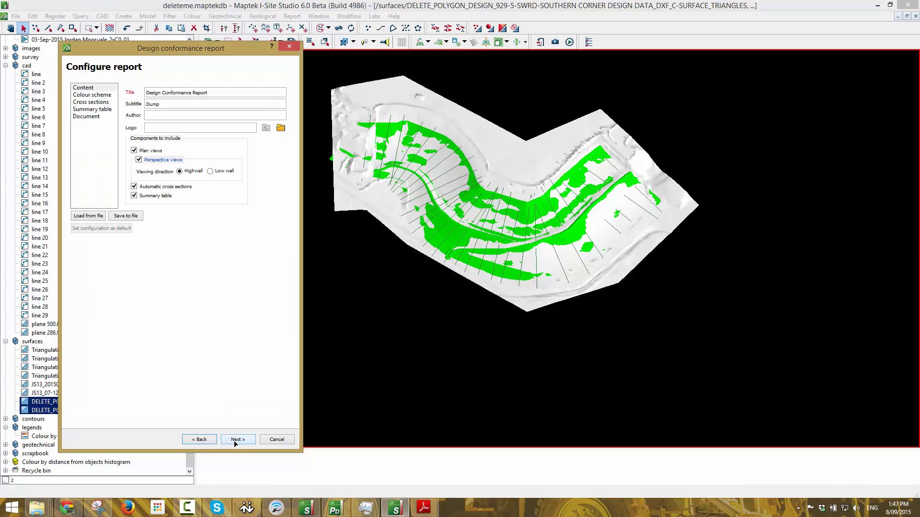
Enter the author's initials, choose the low wall viewing direction and exclude automatic cross sections from the report.
click(159, 115)
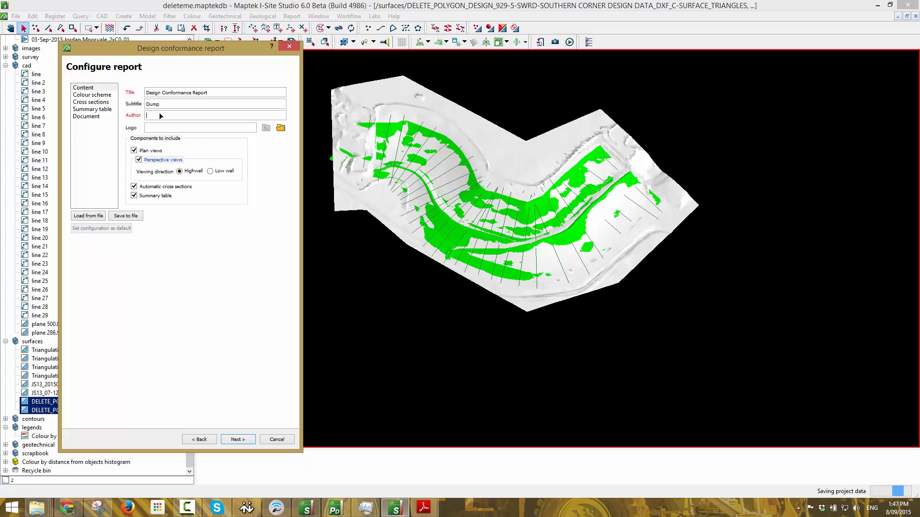
text(JMH)
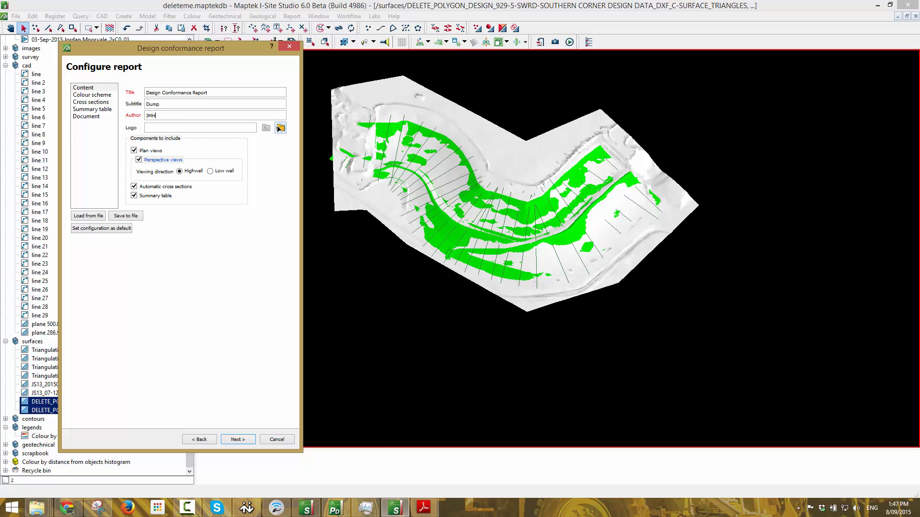
click(218, 172)
click(171, 187)
Set the report's page orientation to landscape, check the remaining report settings and proceed to defining the report area.
click(100, 117)
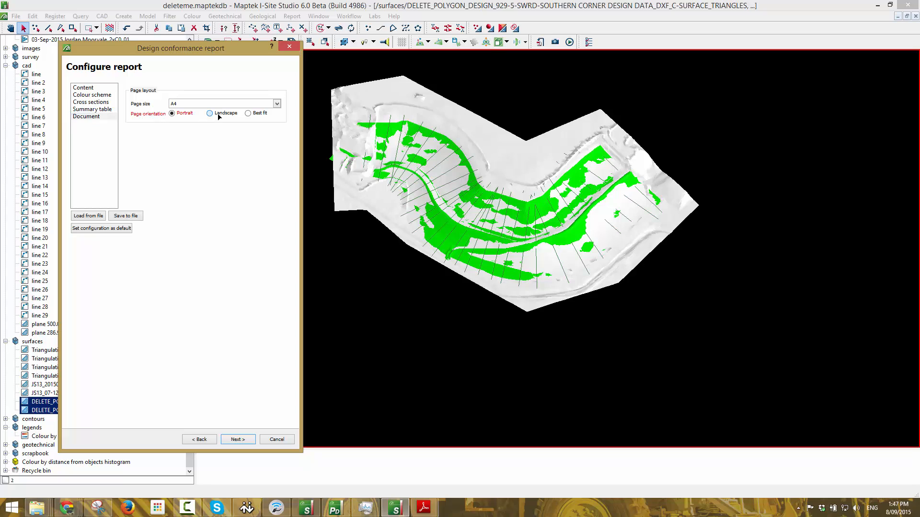
click(210, 114)
click(95, 110)
click(95, 102)
click(96, 96)
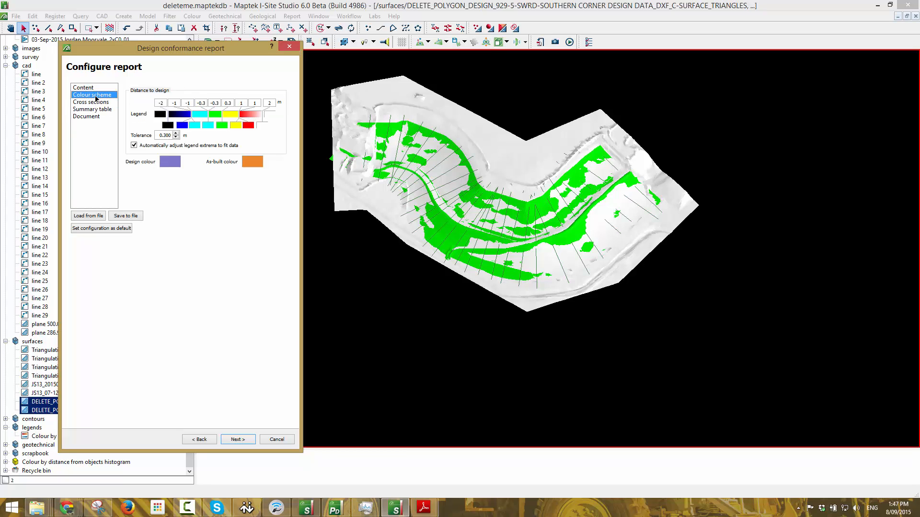
click(84, 88)
click(224, 437)
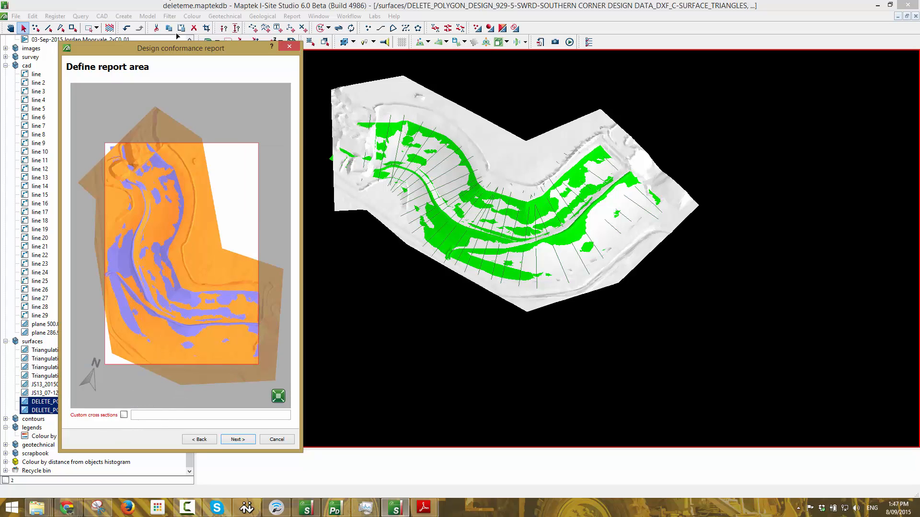
Create a new container in the cad container and move all 29 section lines into it.
drag(181, 48, 379, 47)
right_click(28, 66)
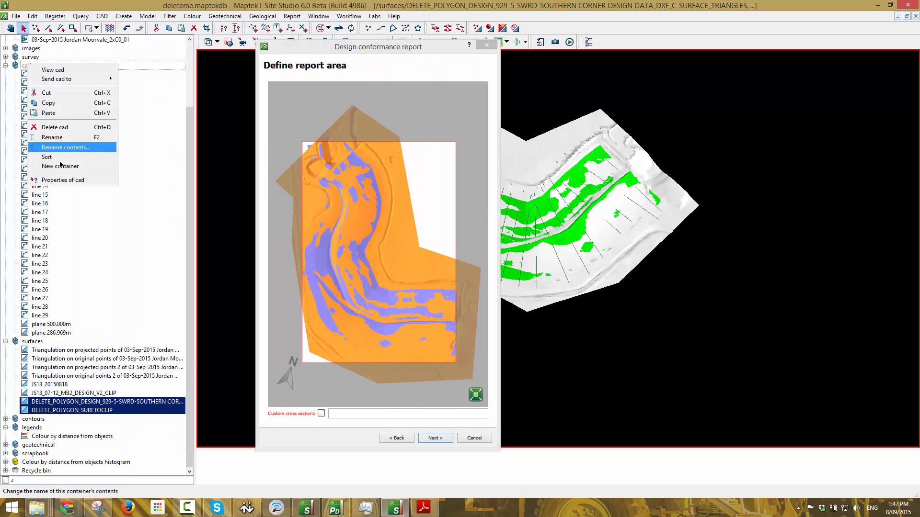
click(60, 166)
click(41, 315)
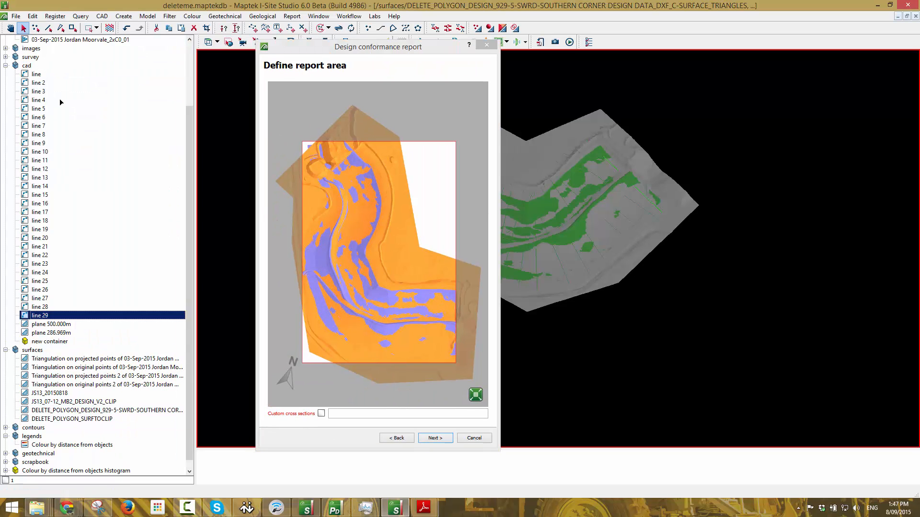
shift+click(36, 73)
drag(48, 260, 60, 341)
double_click(143, 173)
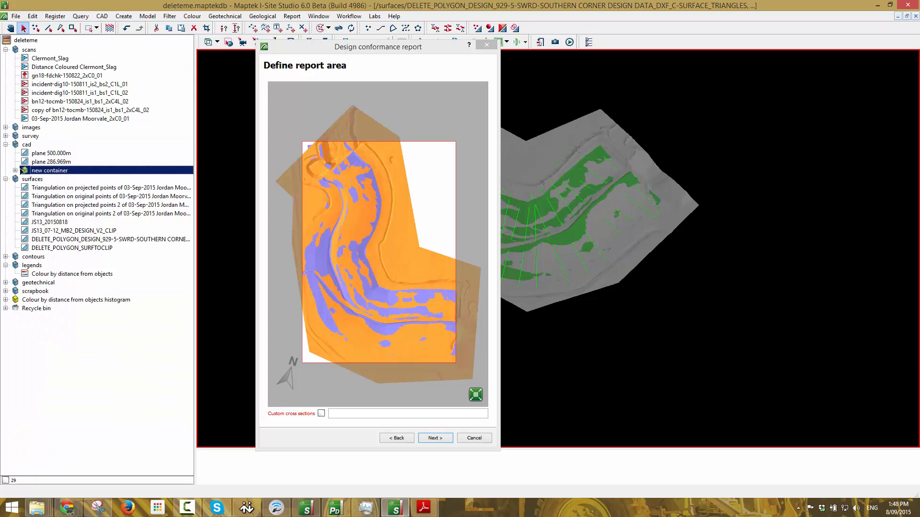
Use the new container of lines as the custom cross sections and generate the report content.
drag(385, 58, 339, 17)
drag(64, 172, 286, 382)
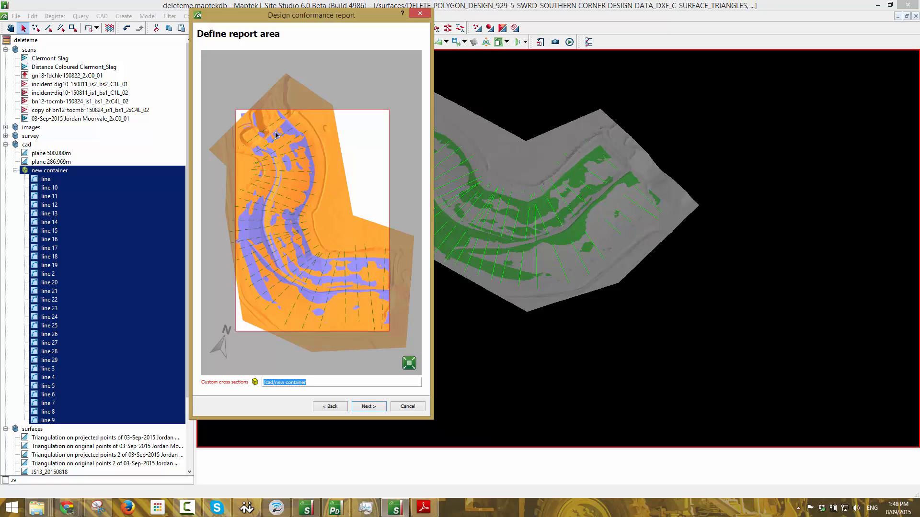
click(380, 406)
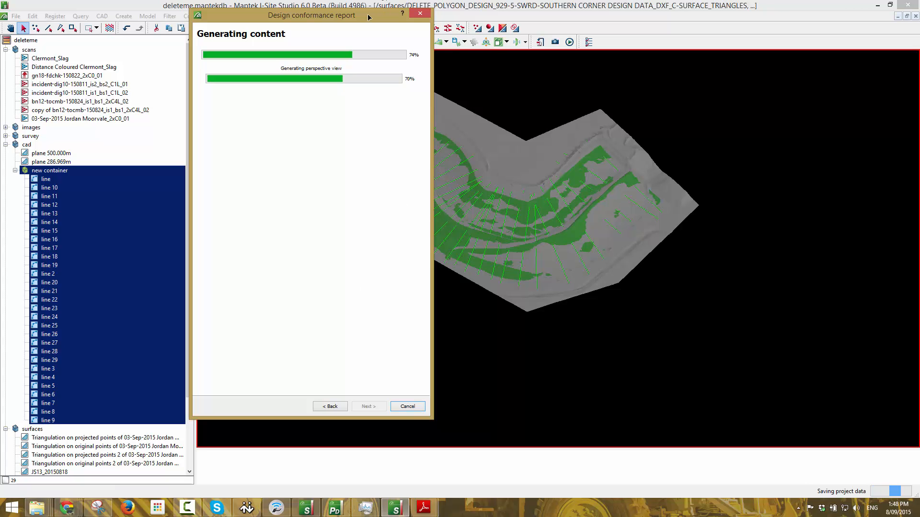
Enlarge the report dialog and examine the plan view and perspective view images of the design conformance.
drag(368, 17, 234, 9)
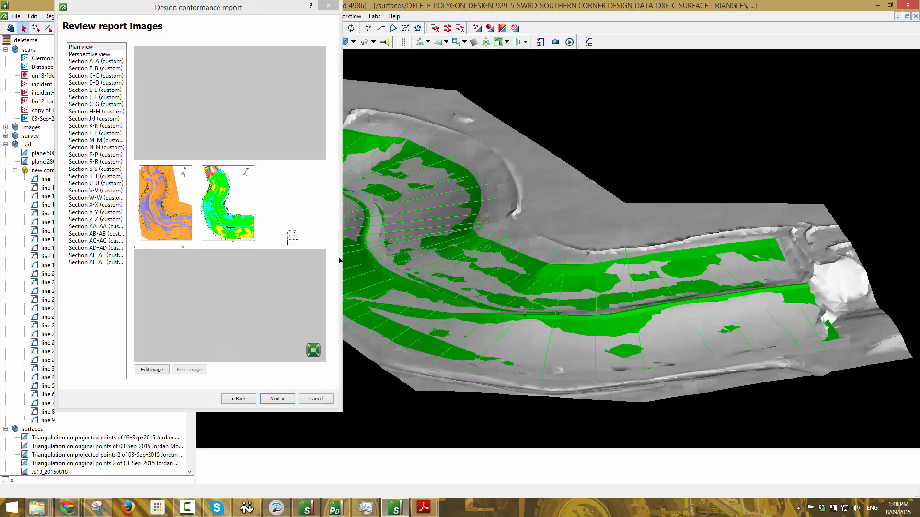
drag(339, 261, 793, 258)
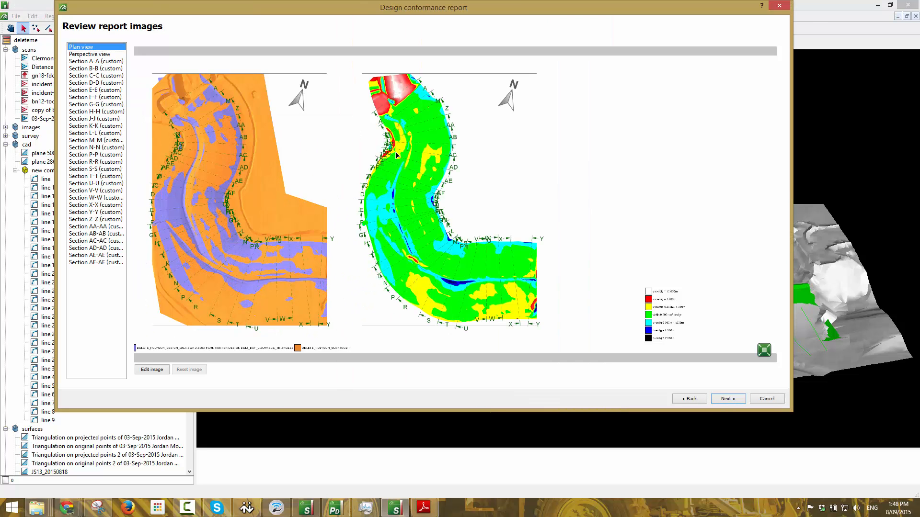
scroll(473, 296, up, 3)
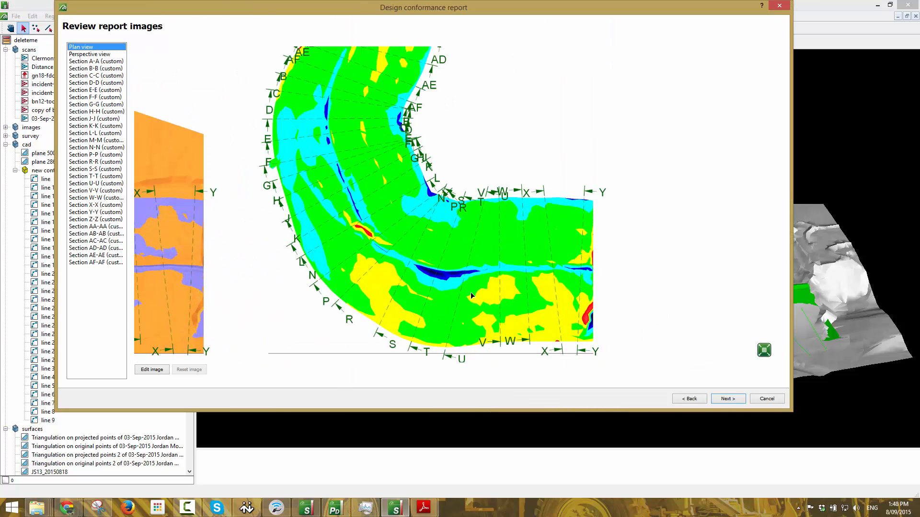
scroll(473, 296, down, 5)
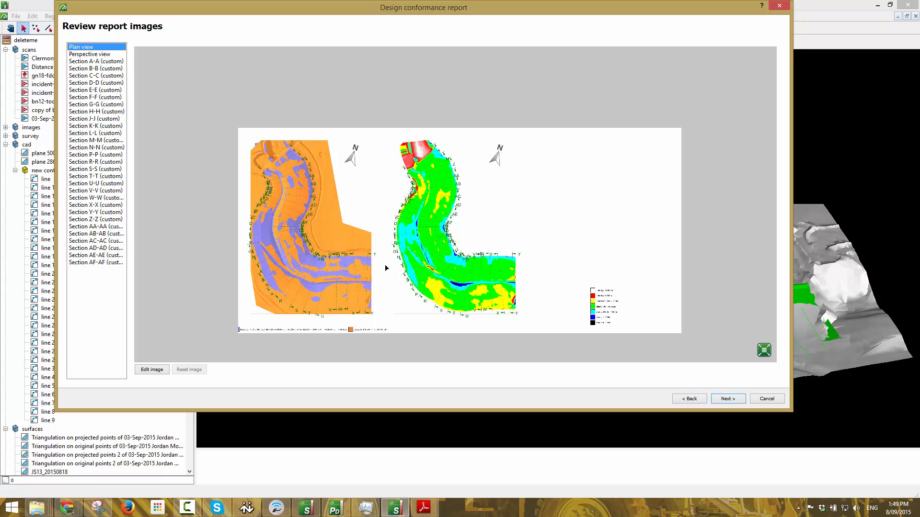
key(Down)
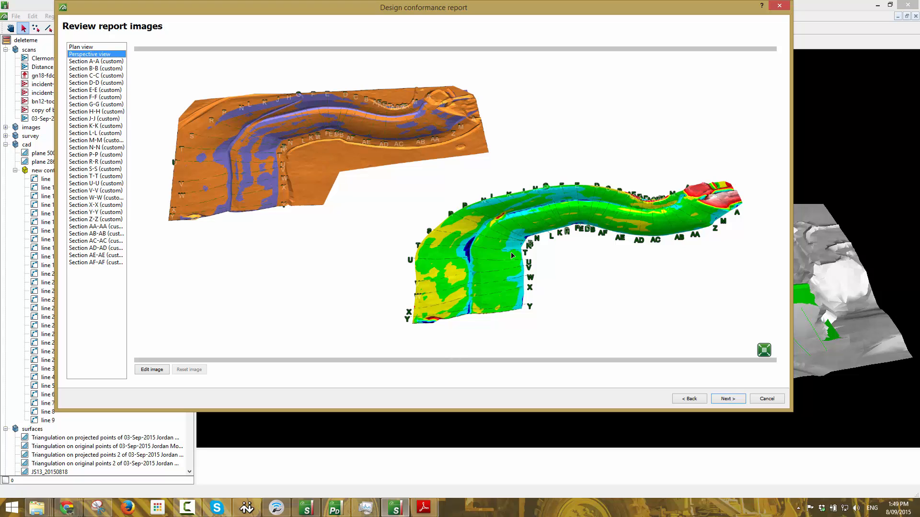
Look through custom sections A-A to D-D and open the section D-D image for editing in Paint.
click(113, 62)
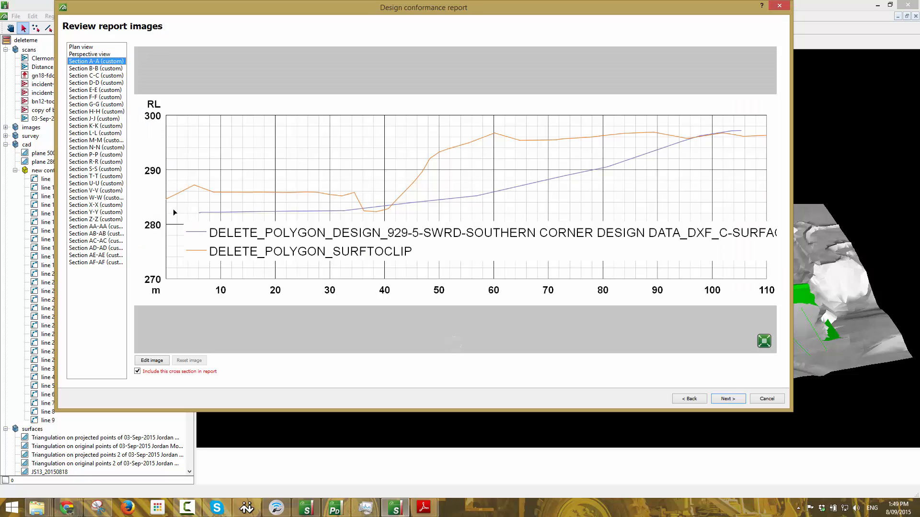
key(Down)
key(Down)
key(Down)
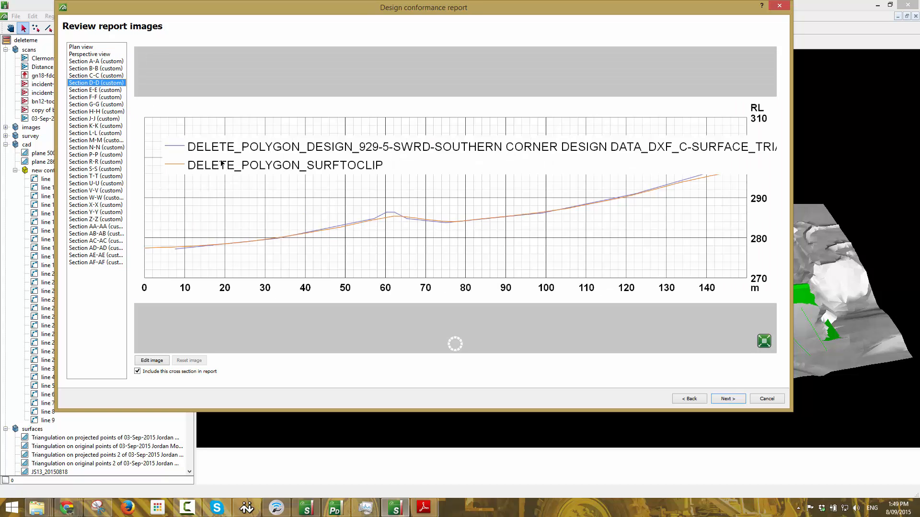
click(163, 362)
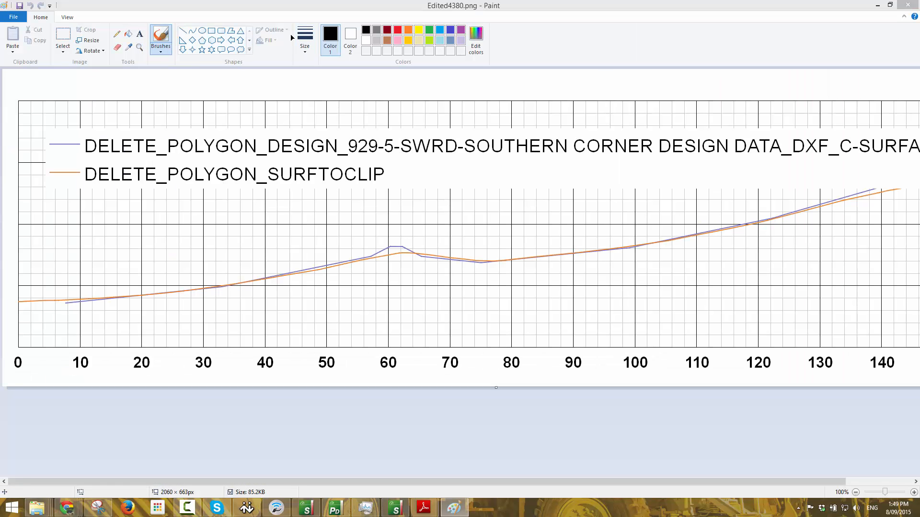
Draw a red ellipse about 185 × 109 px around the hump near 60 m on the section profile.
click(202, 30)
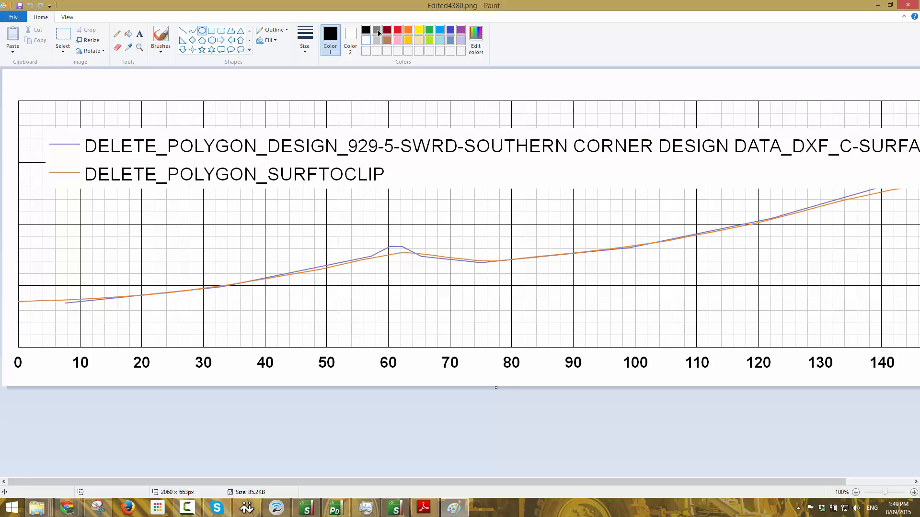
click(398, 30)
drag(356, 229, 445, 281)
Add the red text "Please Investigate" beside the ellipse and shrink its text box to one line.
click(140, 33)
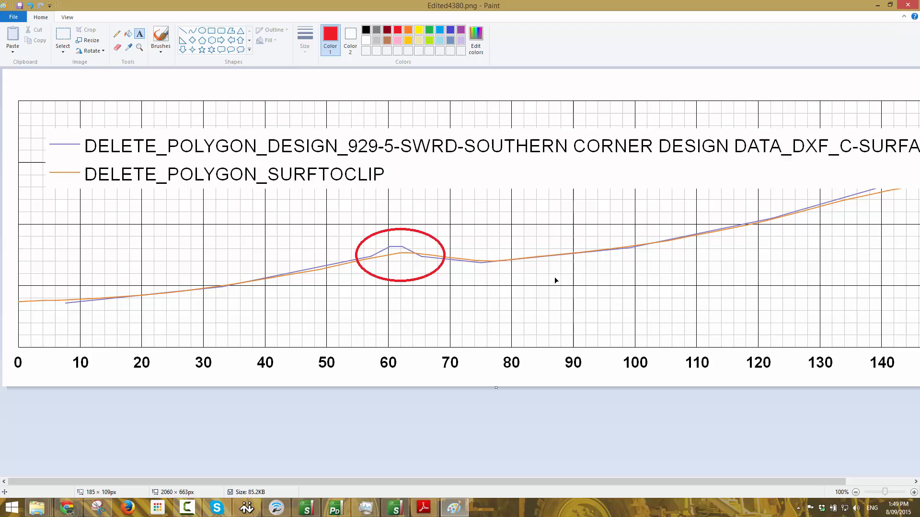
click(449, 221)
click(144, 30)
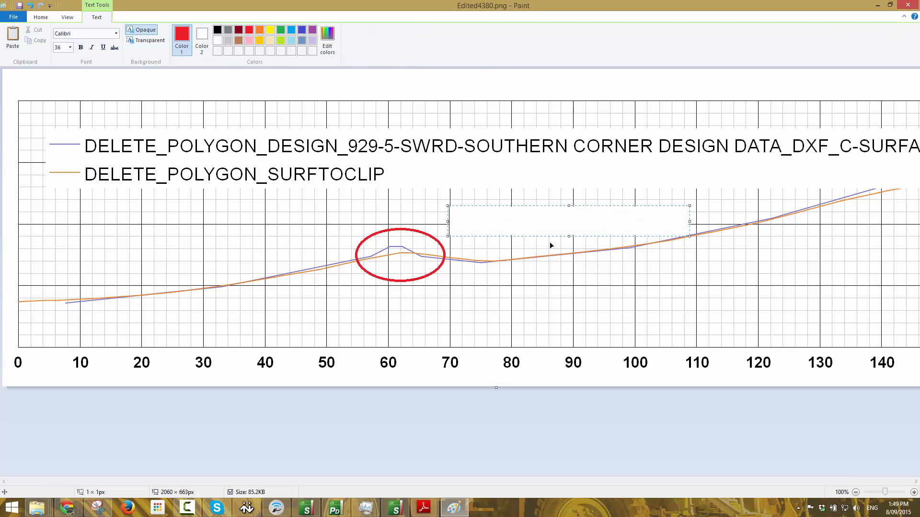
text(Plea)
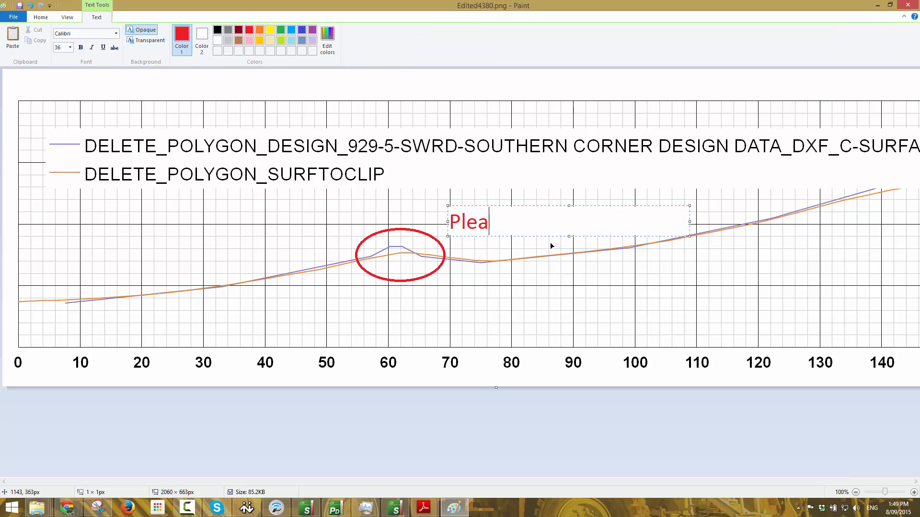
text(se Inves)
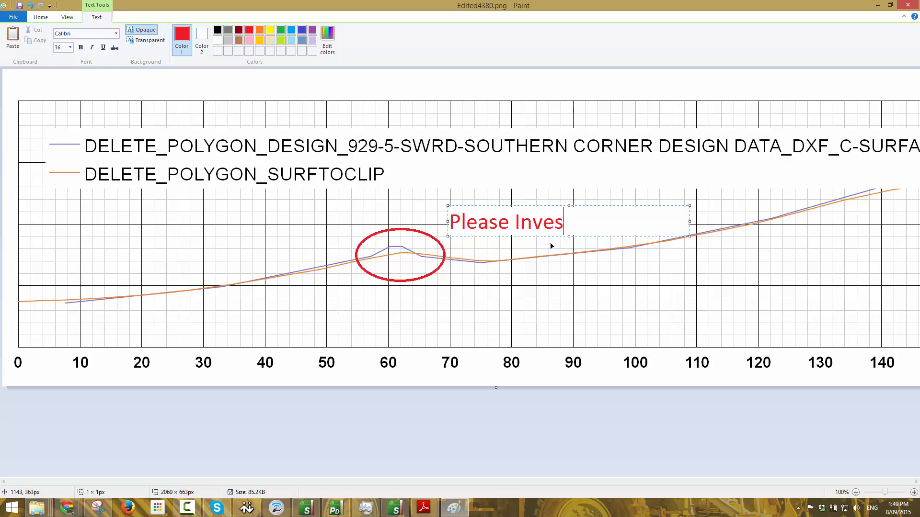
text(tigate)
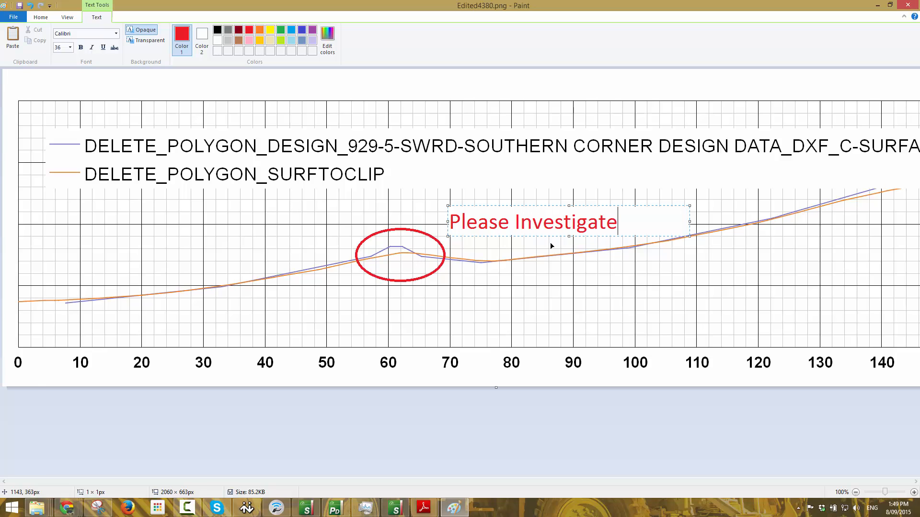
key(Return)
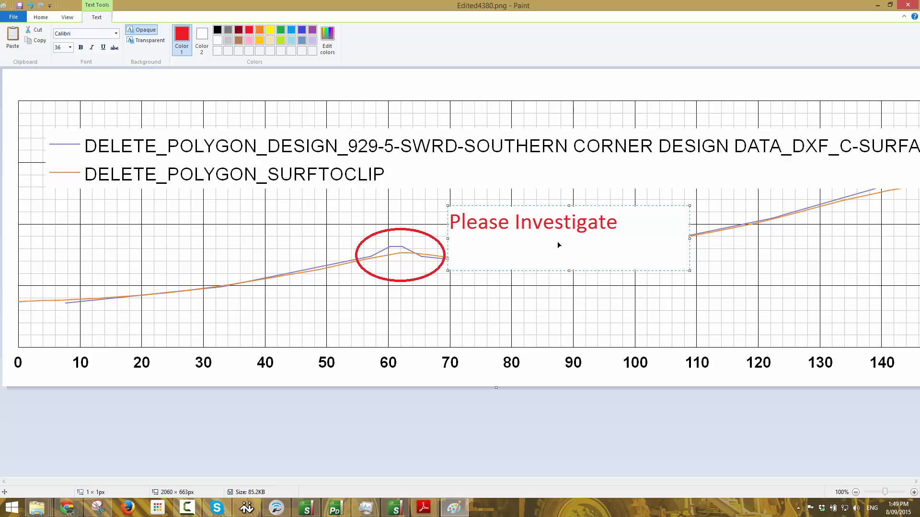
key(BackSpace)
drag(570, 271, 575, 235)
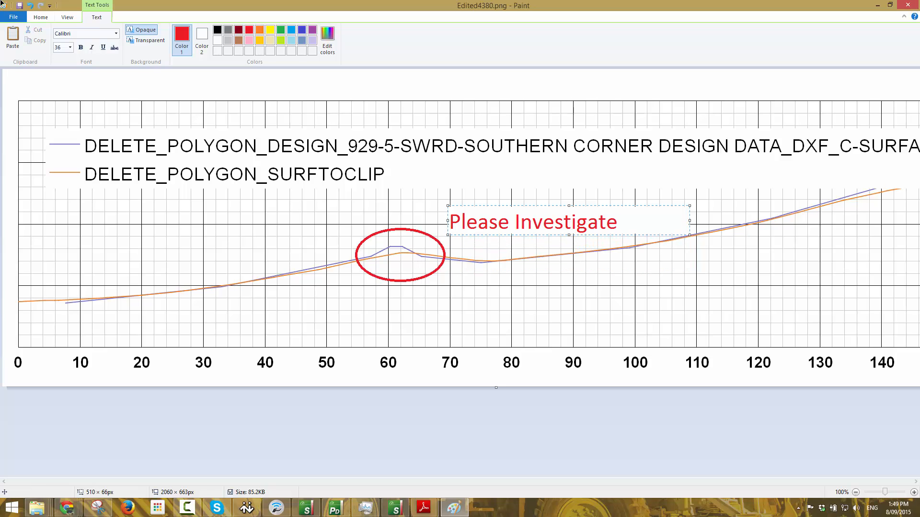
Save the annotated section image, close Paint and generate the report preview.
click(20, 6)
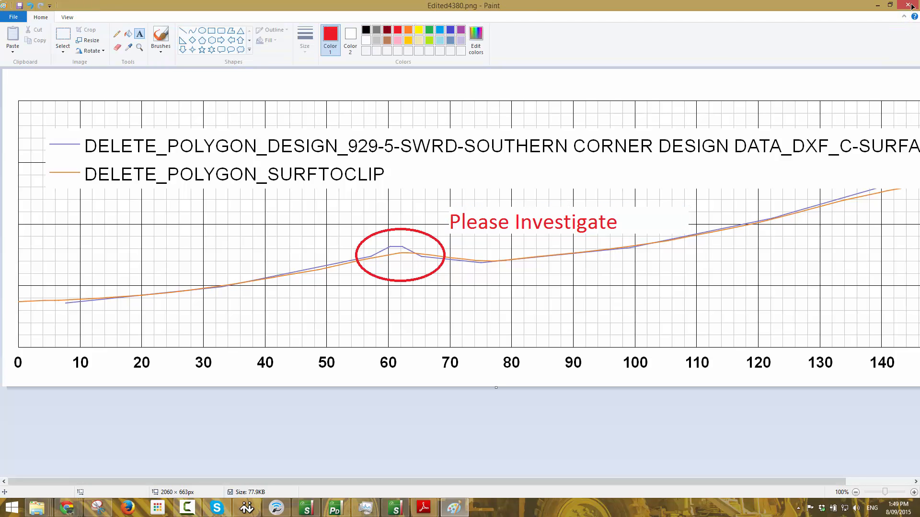
click(908, 5)
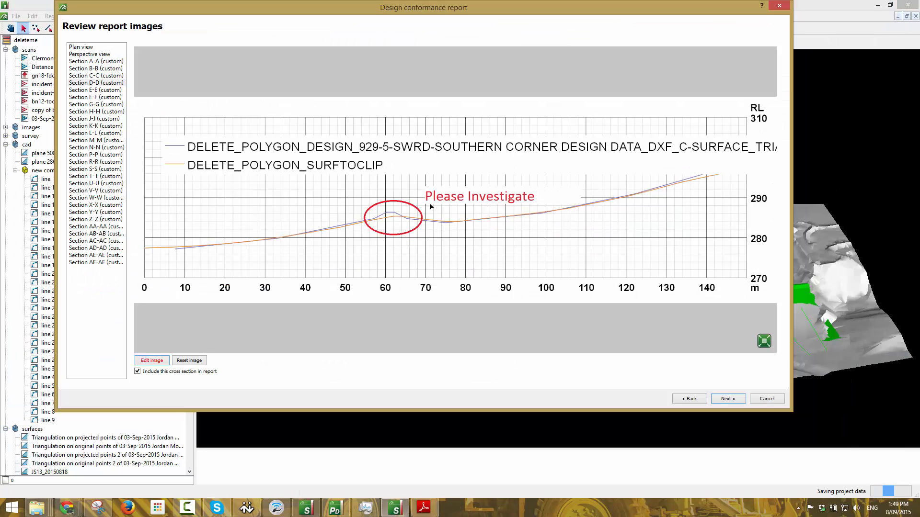
click(734, 401)
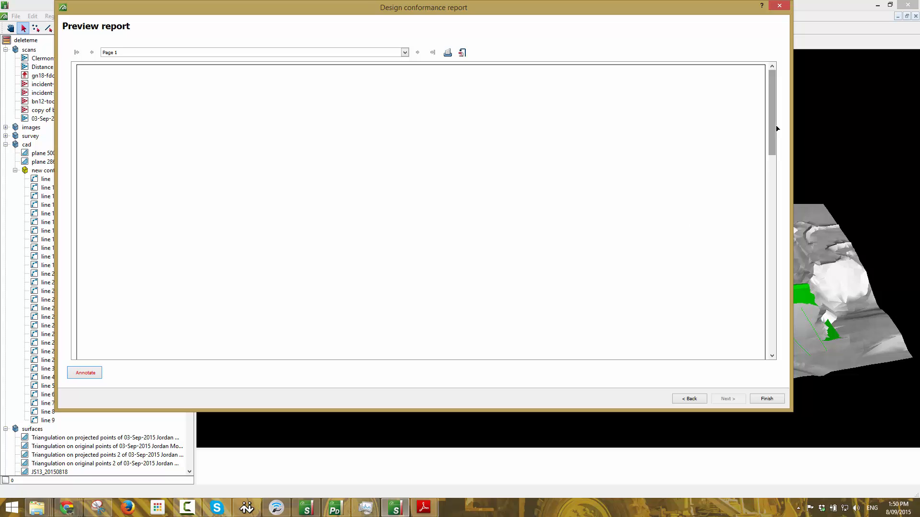
Examine the previewed report pages from the plan view through the custom cross sections.
drag(773, 124, 770, 322)
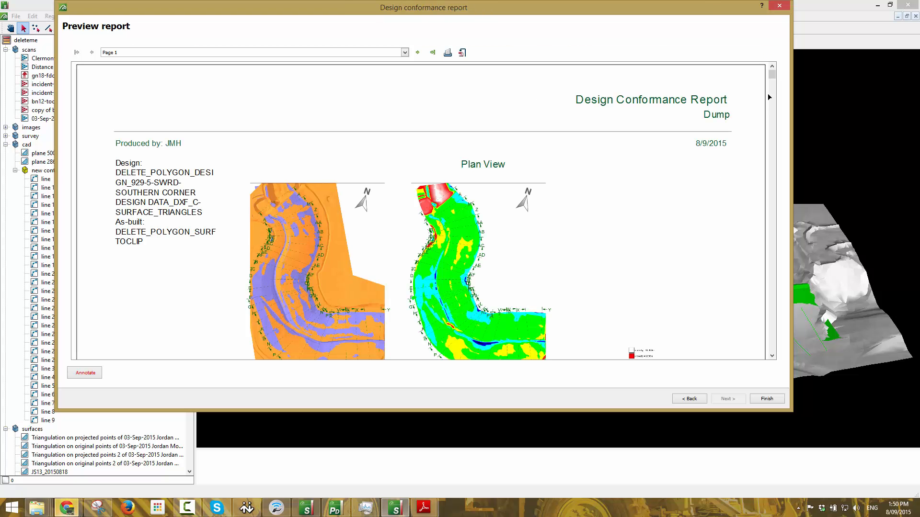
drag(776, 95, 763, 270)
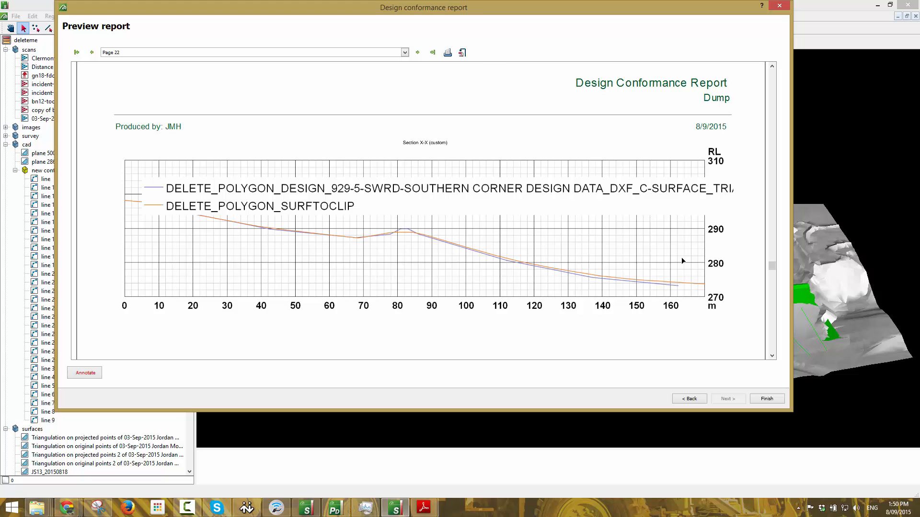
scroll(683, 260, up, 5)
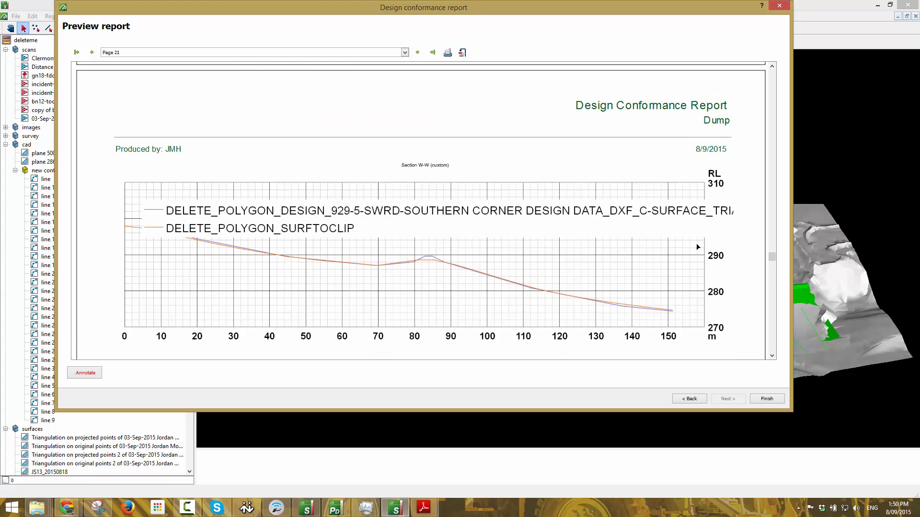
scroll(698, 246, up, 5)
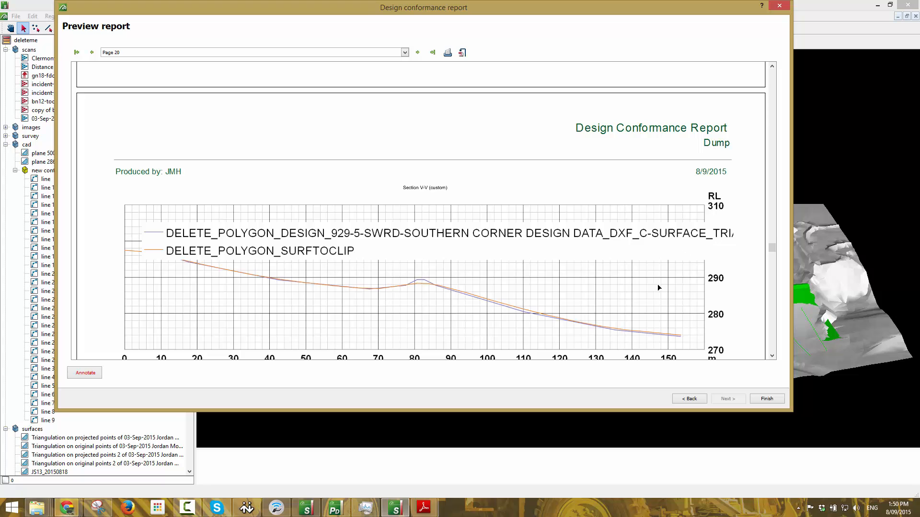
Export the report as a PDF to Documents, adding "Custom" in front of the file name Design Conformance Report.pdf.
click(462, 53)
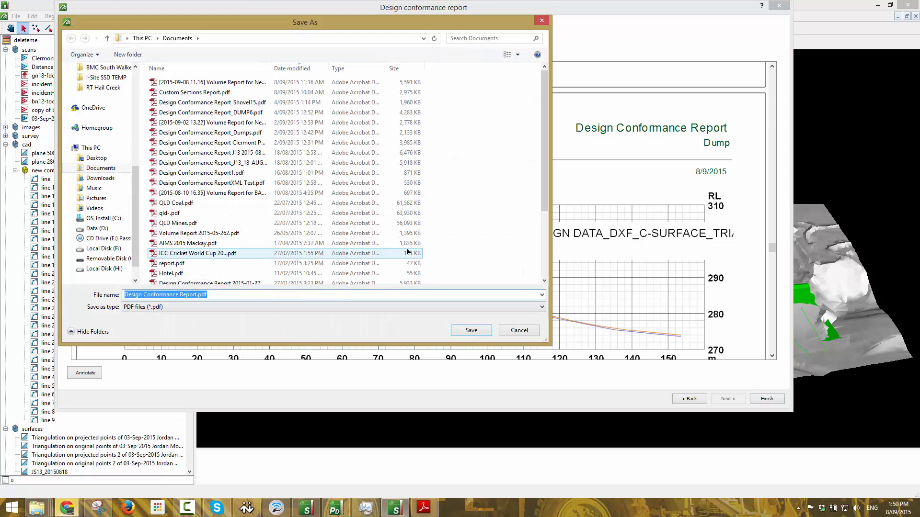
key(Left)
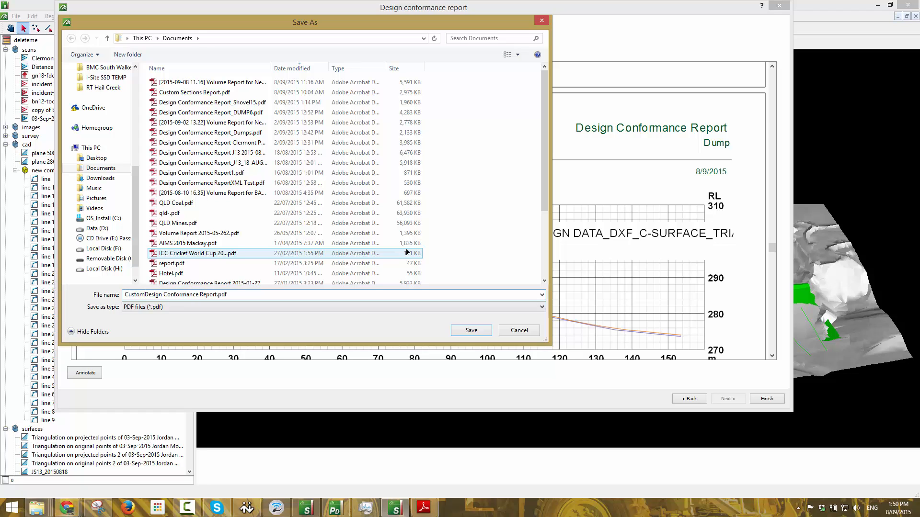
key(Return)
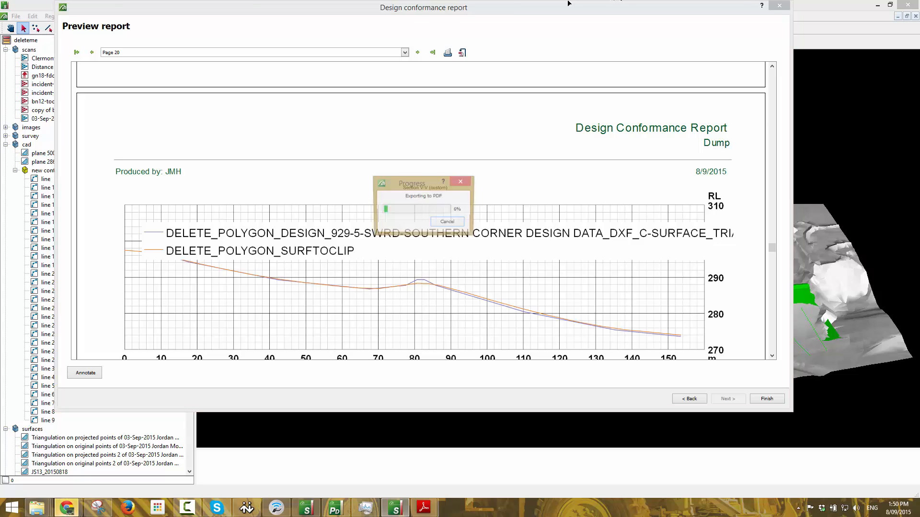